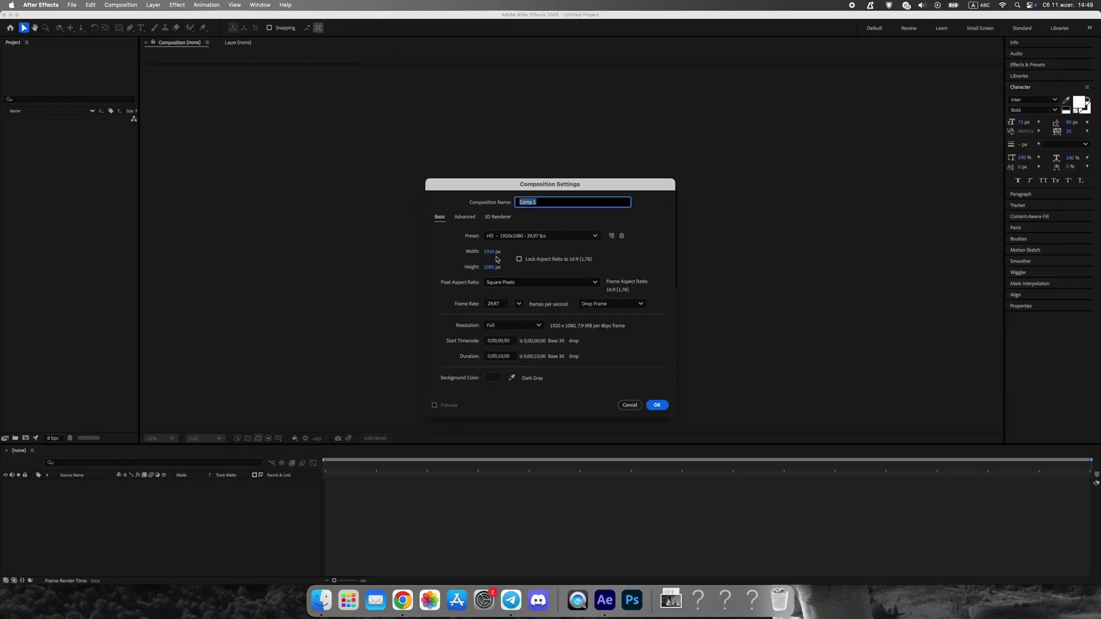
- Create a 1920x1080, 29.97 fps, 10-second composition named Comp 1 and add the rawpixel map JPEG to it
left_click(651, 405)
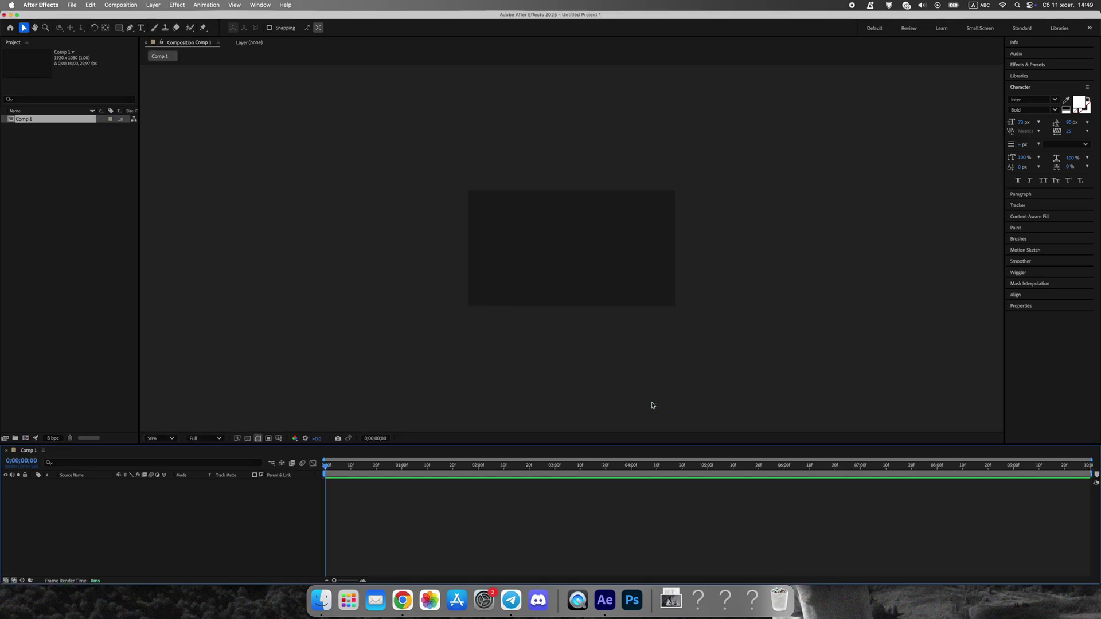
left_click(320, 599)
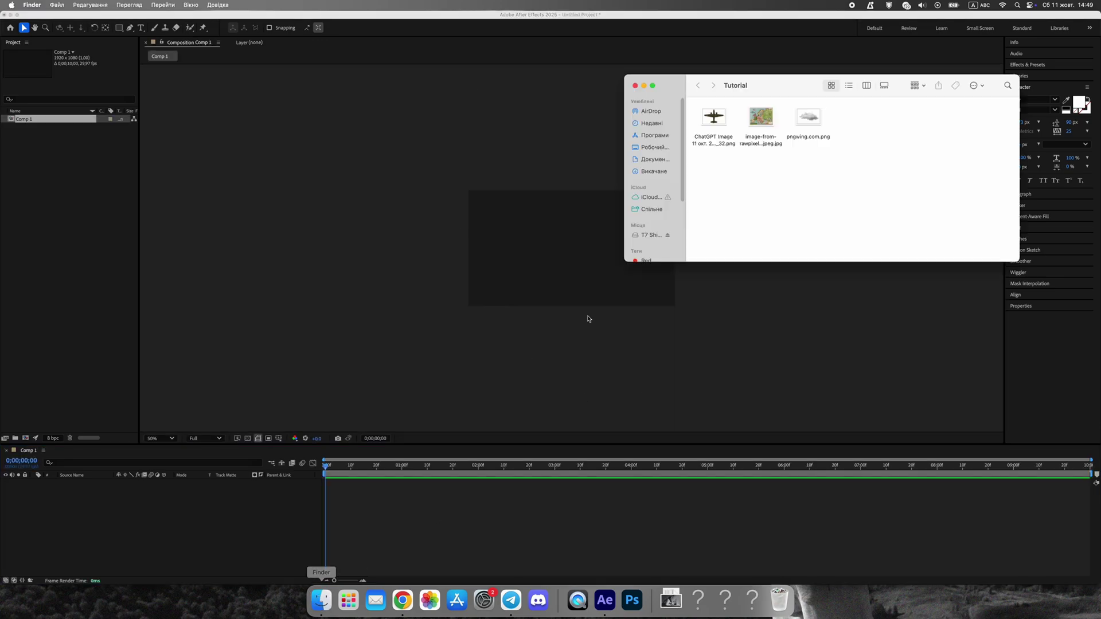
left_click_drag(730, 90, 658, 203)
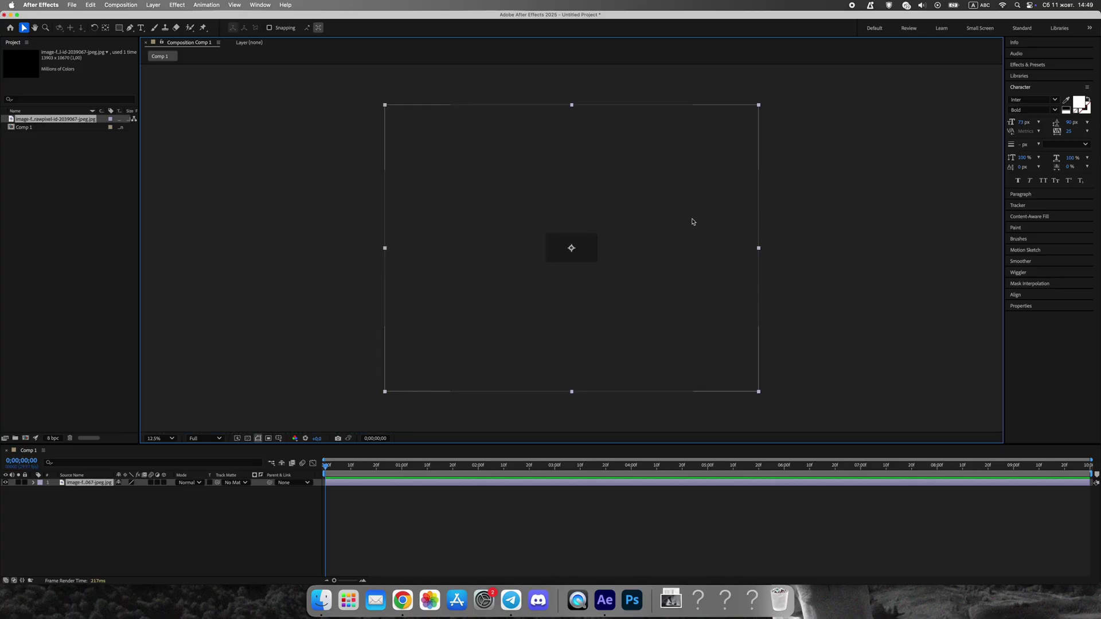
- Scale down and position the map so Ukraine, Rumania, the Sea of Azof and part of Poland fill the frame
left_click_drag(670, 267, 616, 272)
left_click_drag(702, 110, 633, 164)
left_click_drag(627, 229, 648, 202)
left_click_drag(658, 136, 624, 163)
left_click_drag(618, 261, 629, 270)
key("period")
key("period")
key("period")
key("period")
key("period")
key("period")
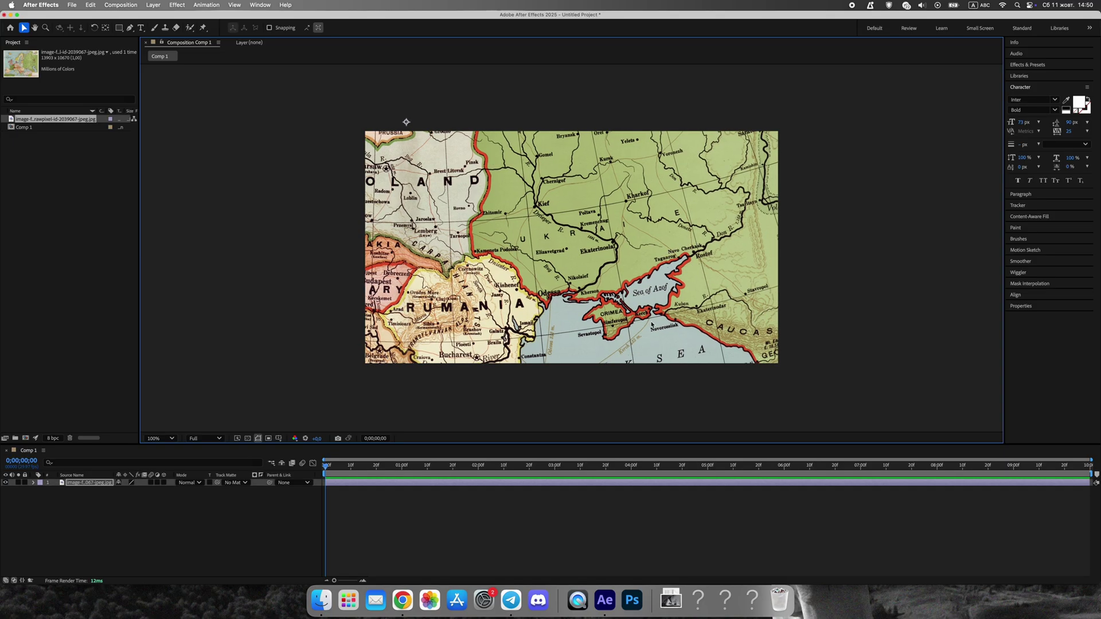
- Add the cloud image pngwing.com.png above the map and duplicate it to cover the frame's upper edge and left side
left_click(321, 600)
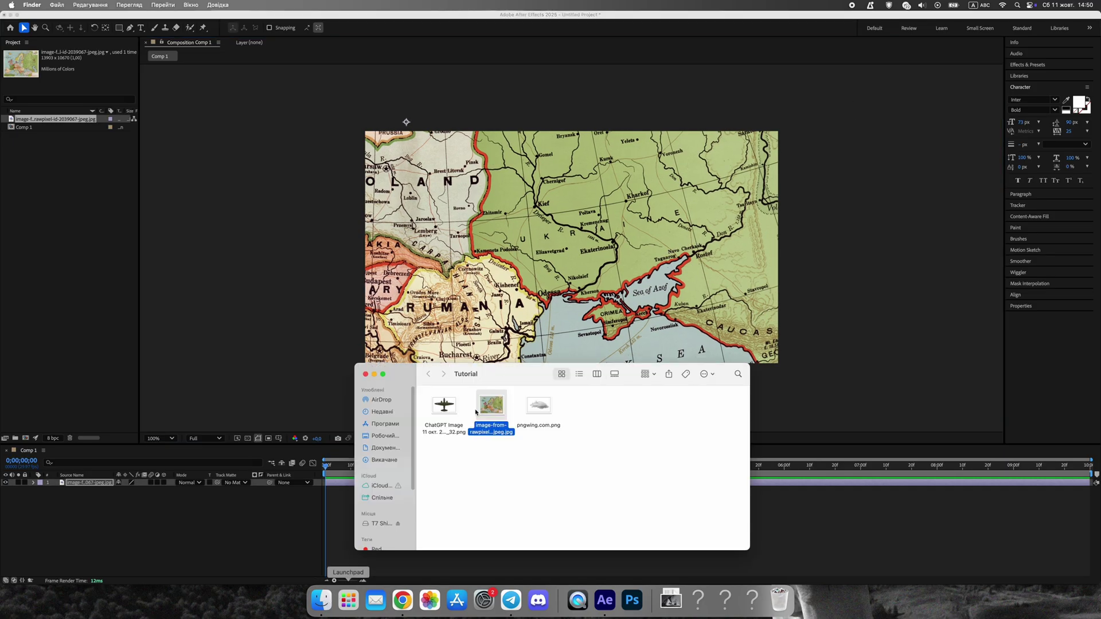
left_click_drag(458, 452, 577, 213)
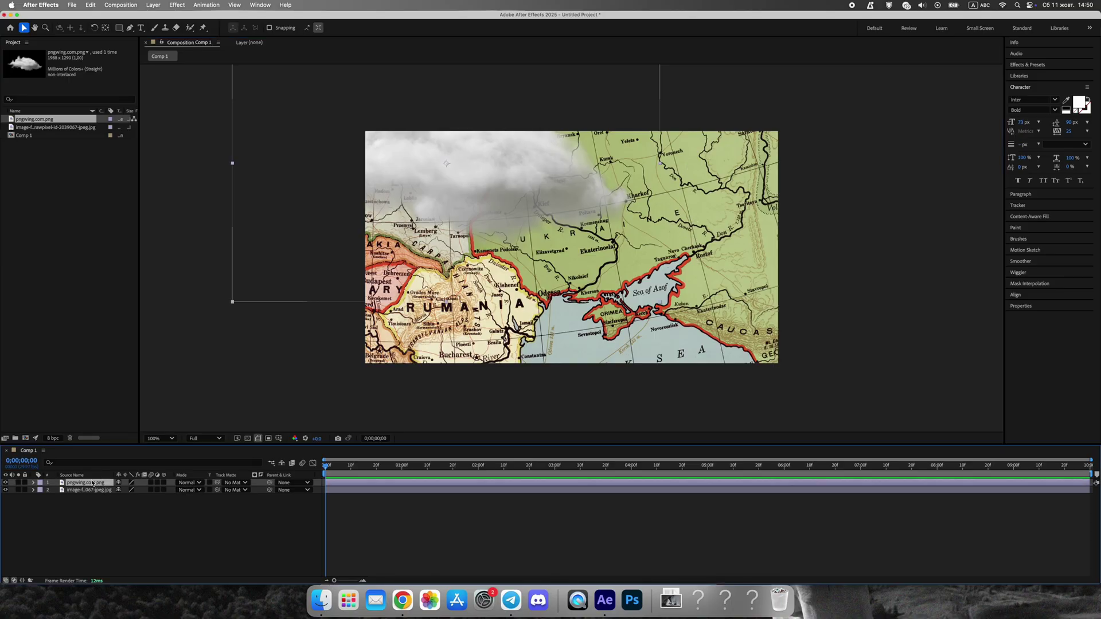
key("super+d")
left_click_drag(506, 166, 463, 292)
key("super+d")
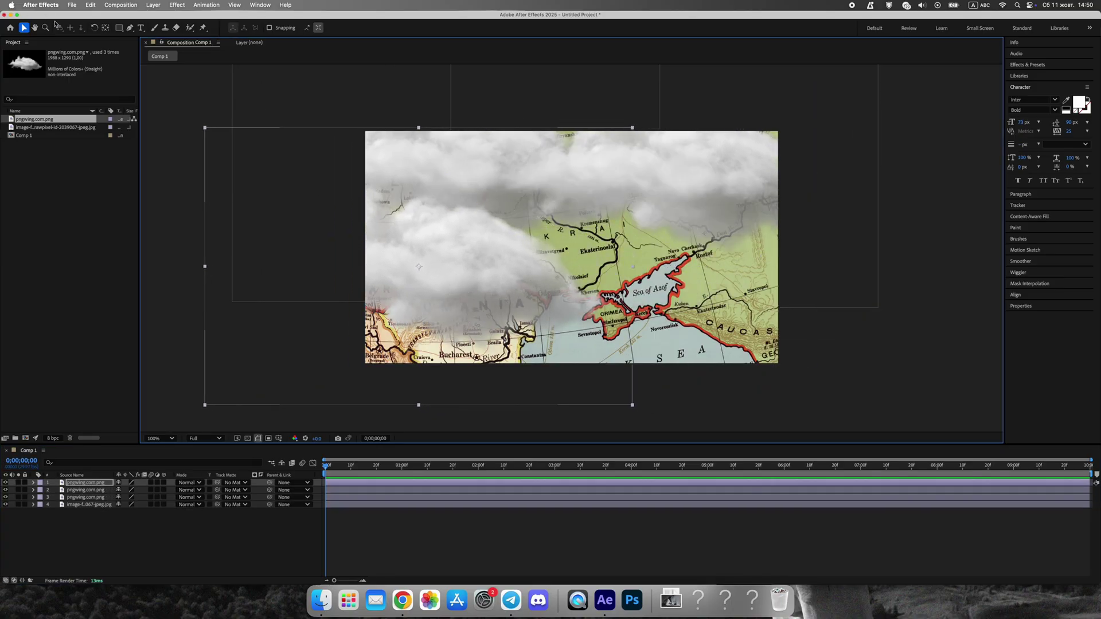
- Rotate the left cloud to about -18°, shrink it to about 67%, and place a duplicate in the frame's lower-right corner
left_click(95, 28)
left_click_drag(624, 105, 573, 85)
left_click(23, 28)
left_click_drag(477, 275, 438, 272)
left_click_drag(539, 66, 487, 143)
left_click_drag(452, 238, 757, 331)
key("super+d")
- Duplicate the upper-right cloud, enlarge the copy and place it across the lower part of the map
left_click(685, 200)
key("super+d")
left_click_drag(684, 207, 641, 293)
left_click_drag(830, 122, 1035, 94)
left_click_drag(775, 213, 608, 294)
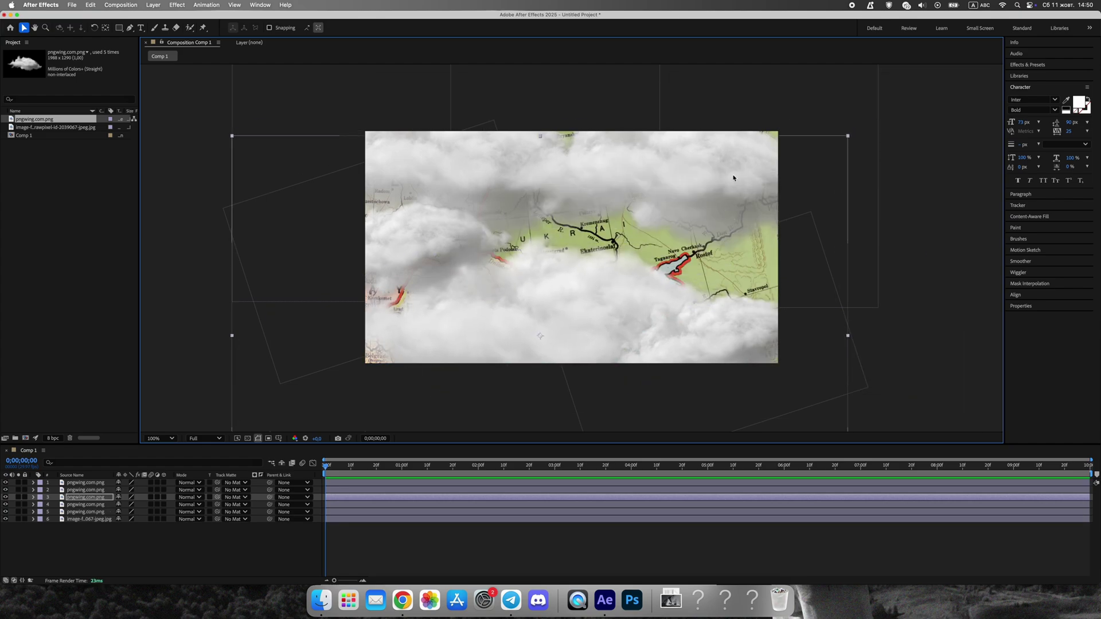
- Duplicate the upper-right cloud once more, enlarge the copy and place it over the map's centre and right side
left_click(469, 109)
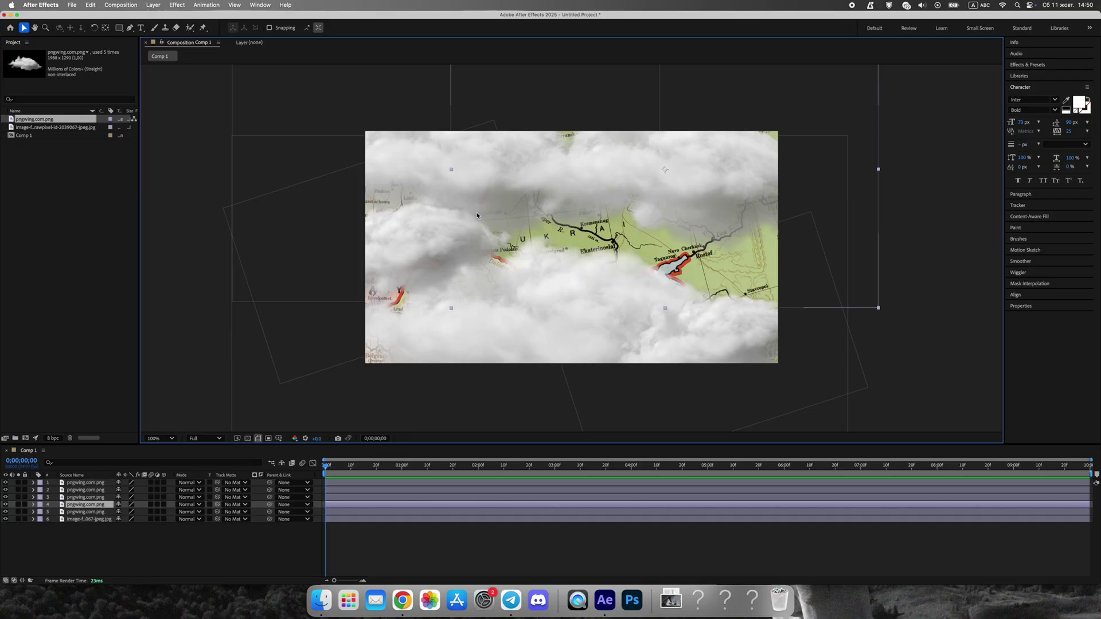
key("super+d")
left_click_drag(576, 173, 553, 246)
left_click(913, 98)
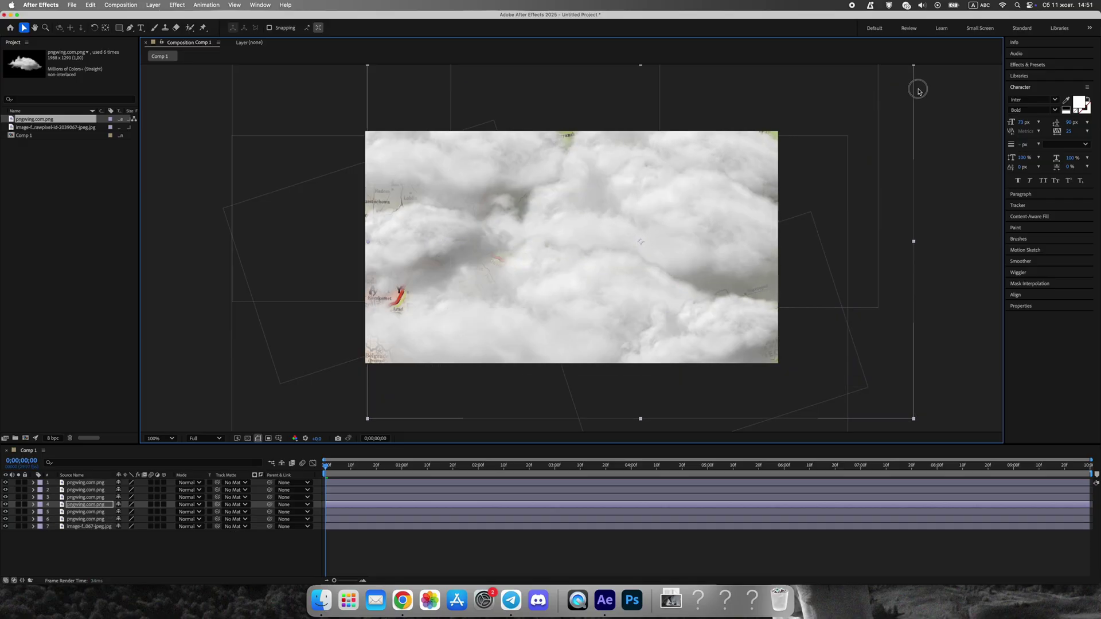
- Add a new camera to the composition and make all cloud layers and the map layer 3D
key("comma")
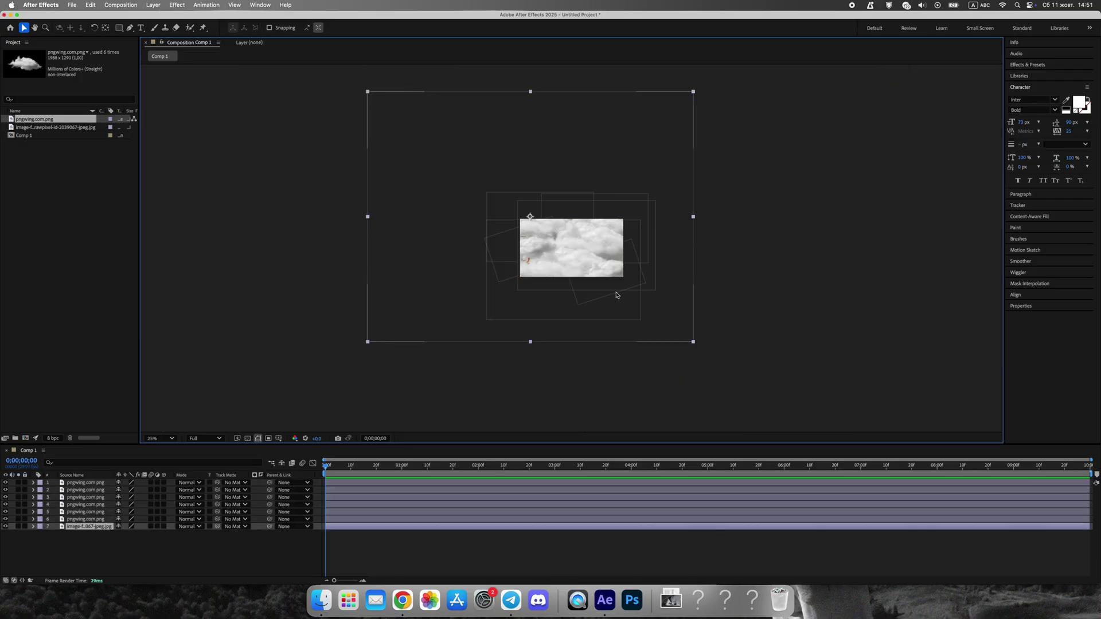
left_click(906, 242)
right_click(315, 552)
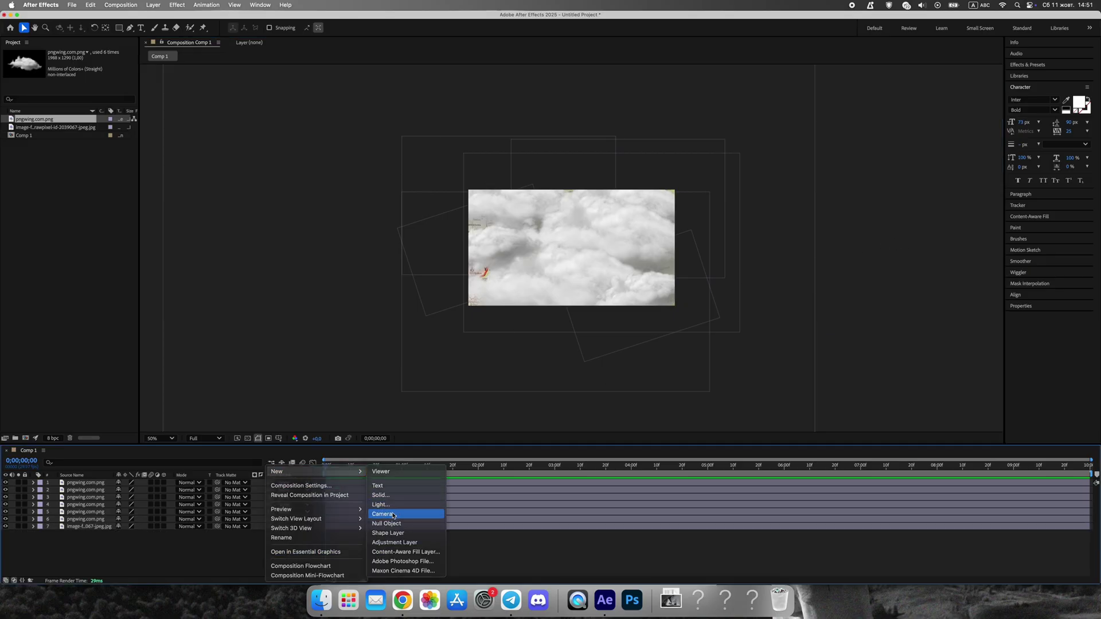
left_click(401, 515)
left_click(684, 389)
left_click(620, 340)
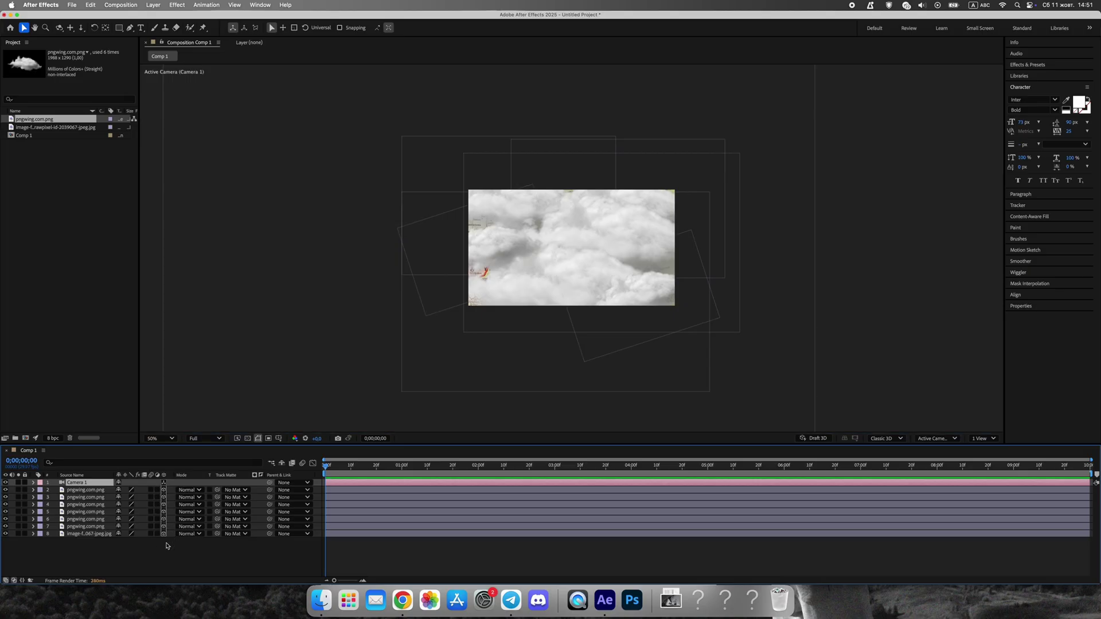
left_click(166, 547)
- Move individual cloud layers forward in depth so they sit at different distances from the camera while still covering the map
left_click(106, 491)
left_click_drag(644, 301, 654, 308)
left_click(92, 498)
left_click_drag(482, 251, 456, 250)
left_click(101, 506)
left_click_drag(555, 295, 547, 314)
left_click(524, 265)
left_click_drag(603, 242, 612, 256)
left_click(845, 223)
scroll(844, 224, "up", 1)
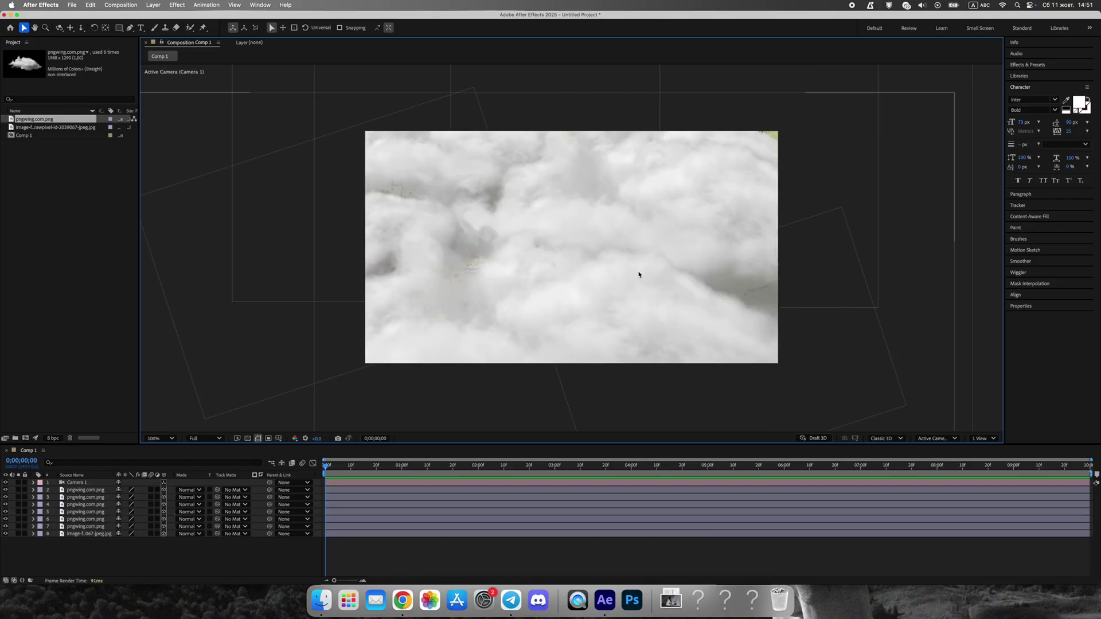
scroll(629, 277, "down", 1)
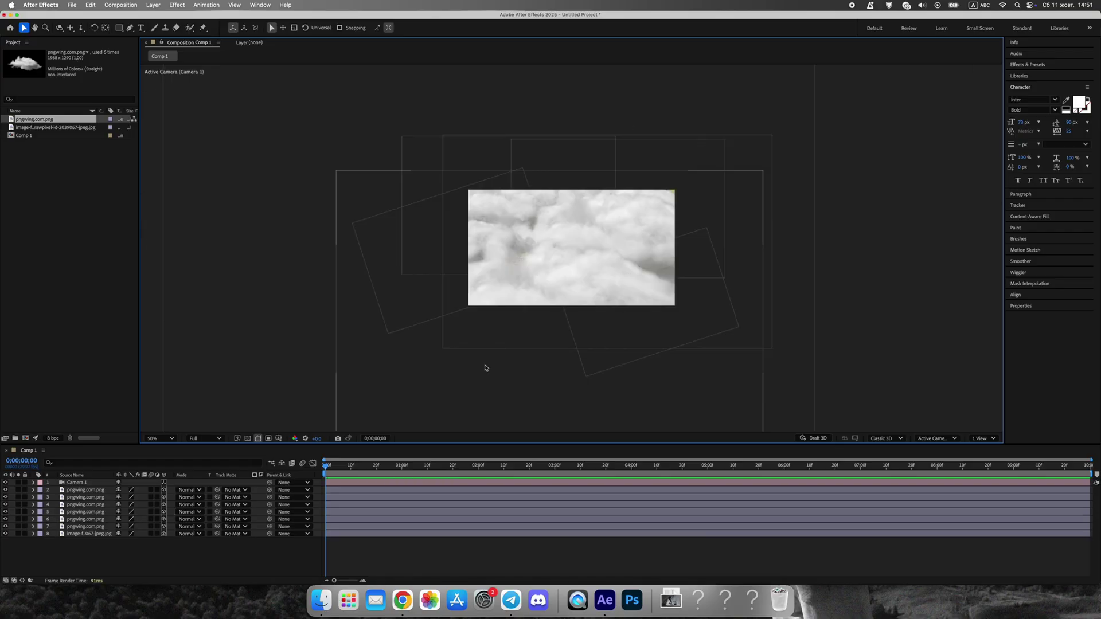
- Create a null object and parent Camera 1 to it
left_click(85, 483)
right_click(208, 467)
mouse_move(236, 474)
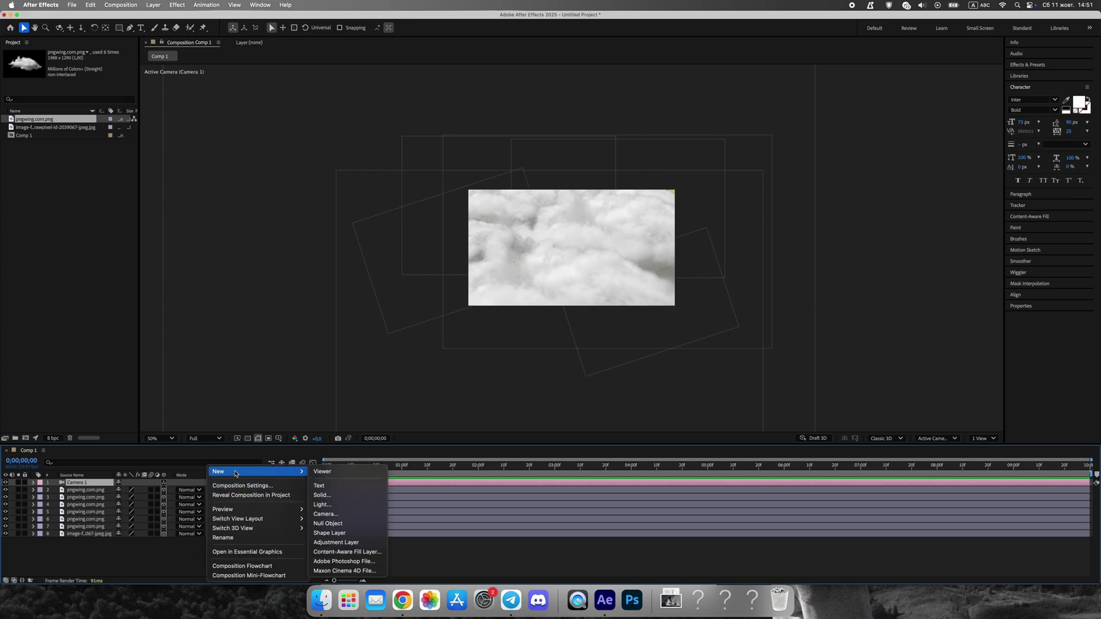
left_click(331, 523)
left_click(86, 491)
left_click(77, 484)
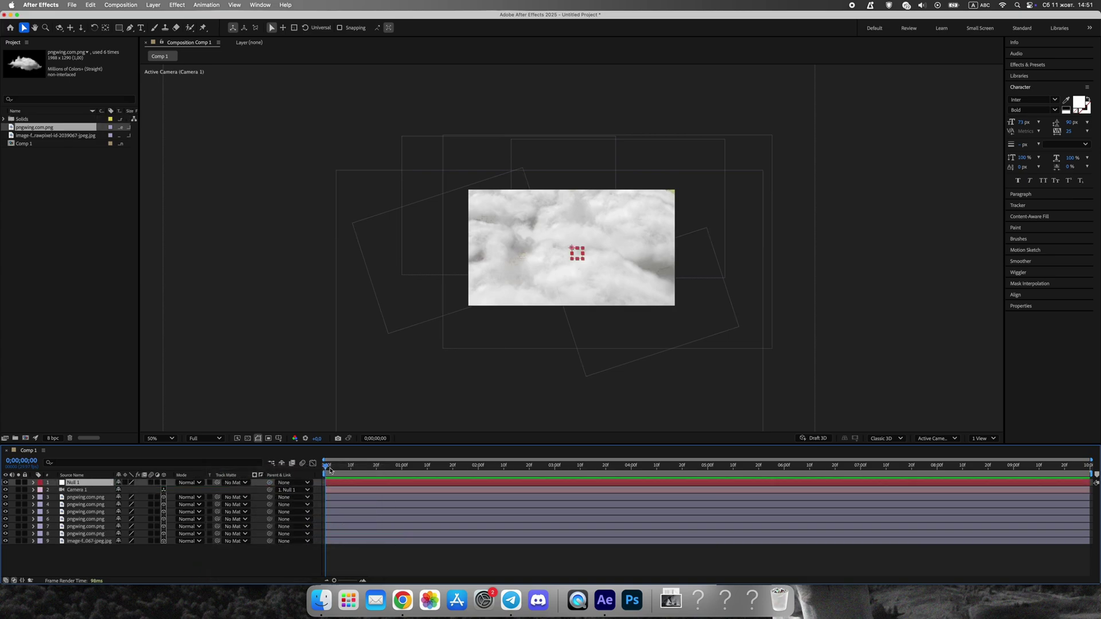
- Make the null a 3D layer and add a Position keyframe to it at 0;00;02;00
left_click_drag(326, 465, 431, 478)
left_click(33, 483)
left_click(42, 490)
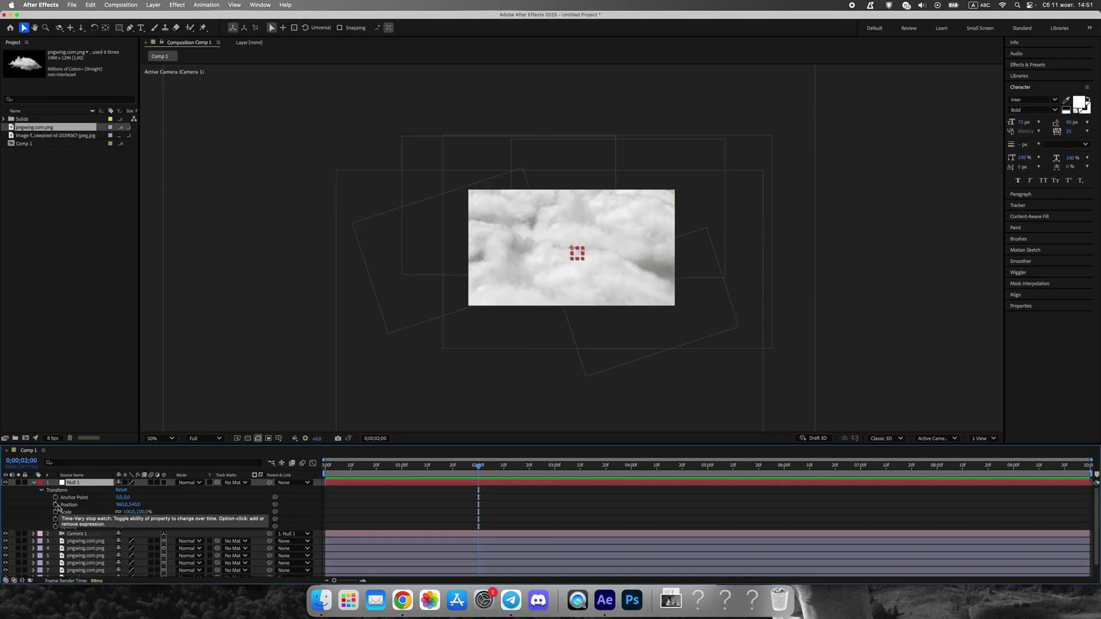
left_click(164, 484)
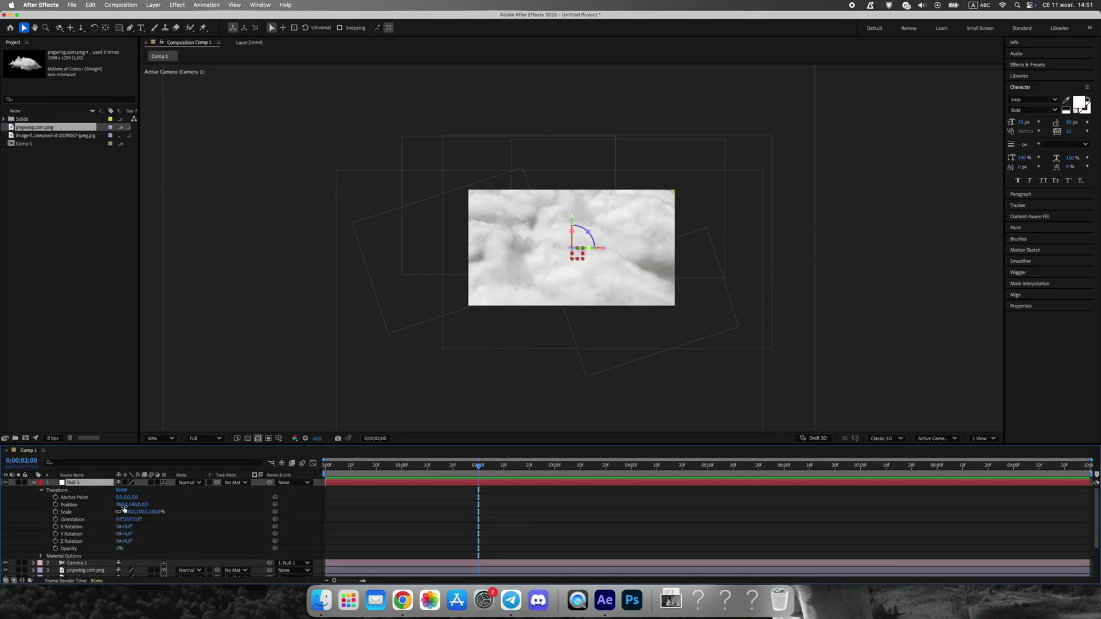
- At the composition start, pull the null's Position back to about -1493 on the Z axis
left_click_drag(480, 468, 304, 467)
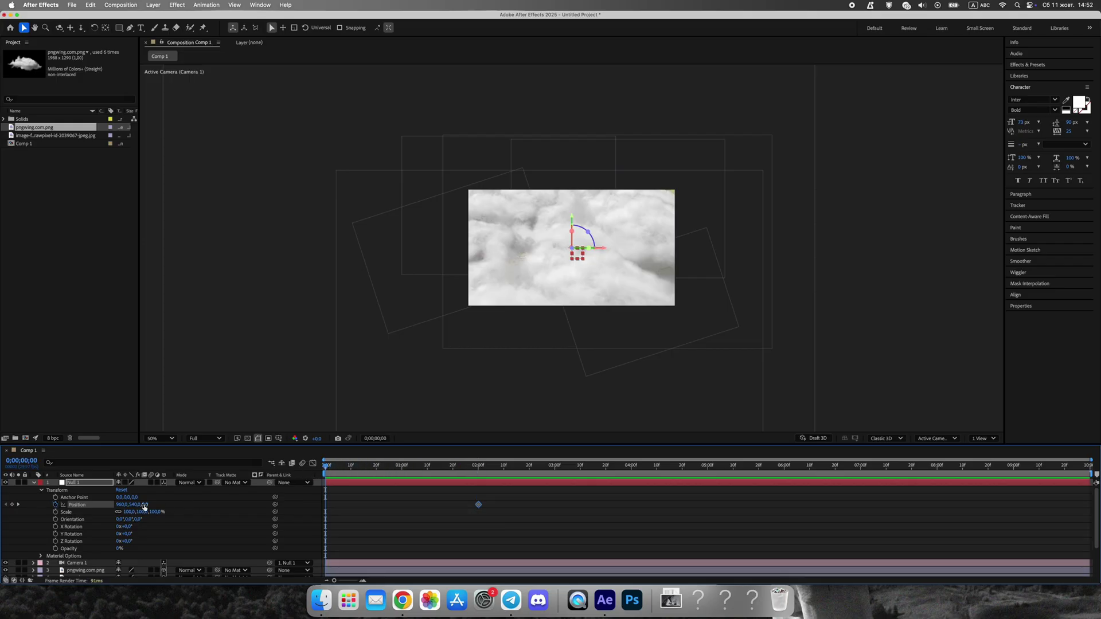
left_click_drag(145, 505, 25, 516)
left_click_drag(151, 505, 216, 501)
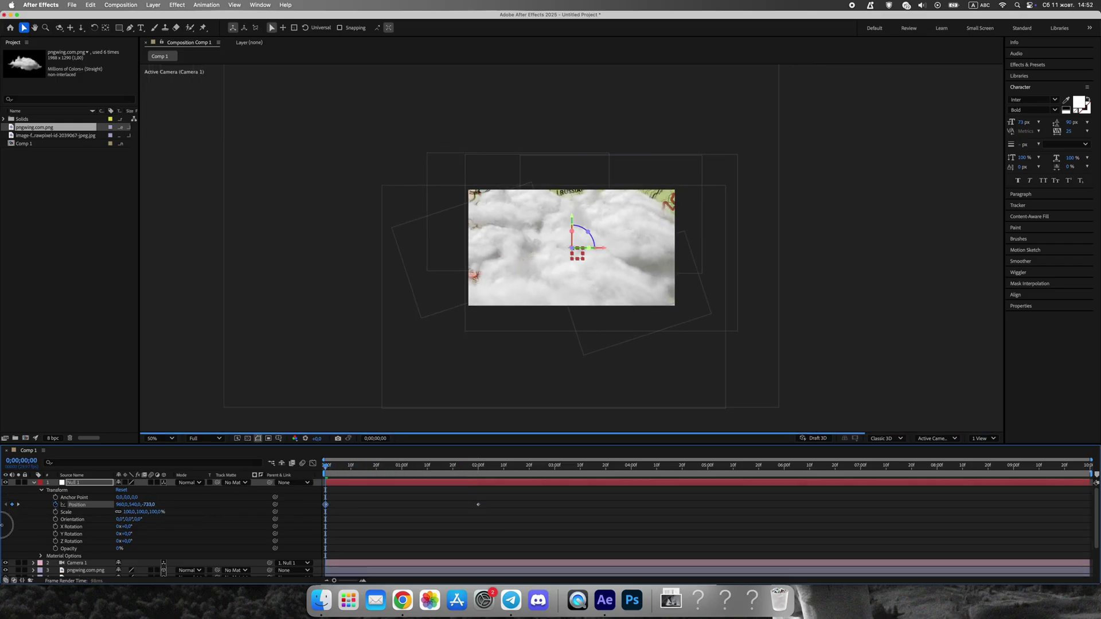
left_click_drag(146, 509, 3, 535)
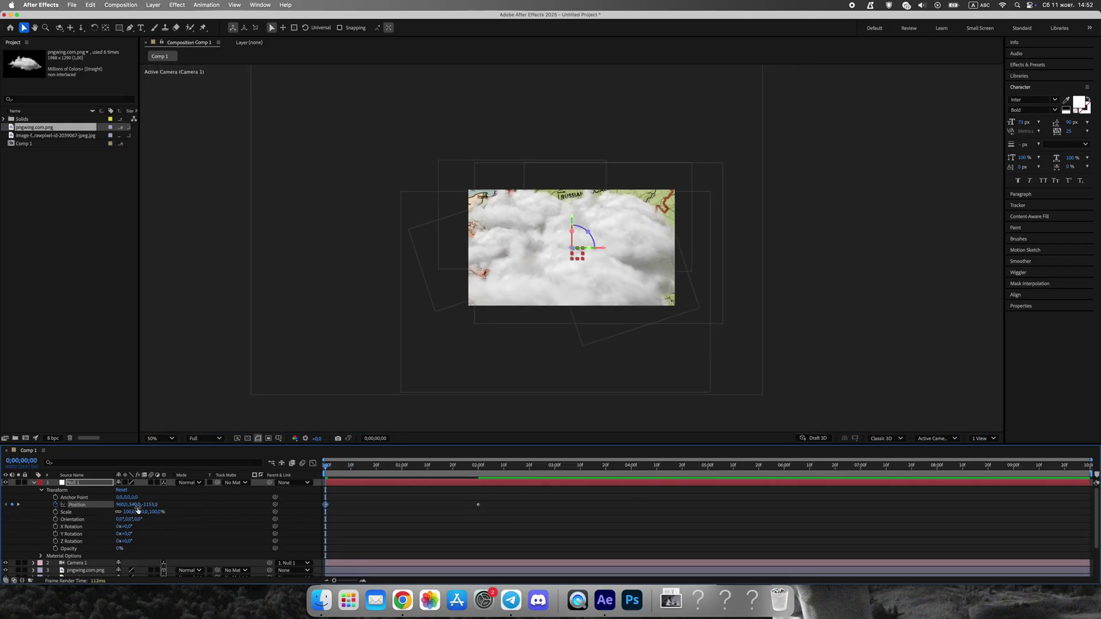
left_click_drag(138, 509, 158, 496)
left_click(35, 482)
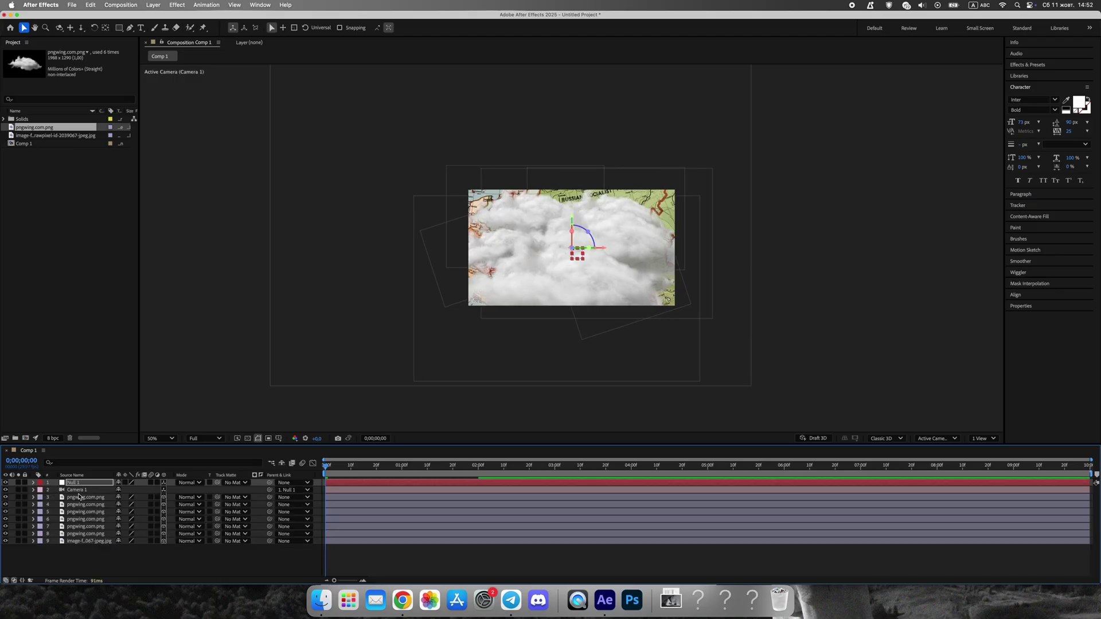
- Select all six cloud layers and move them together in depth toward the camera so they cover the map at the first frame
left_click(81, 497)
left_click(86, 533, "shift")
mouse_move(583, 243)
left_mouse_down()
mouse_move(592, 222)
mouse_move(582, 226)
mouse_move(621, 243)
mouse_move(584, 221)
left_mouse_up()
left_click(290, 360)
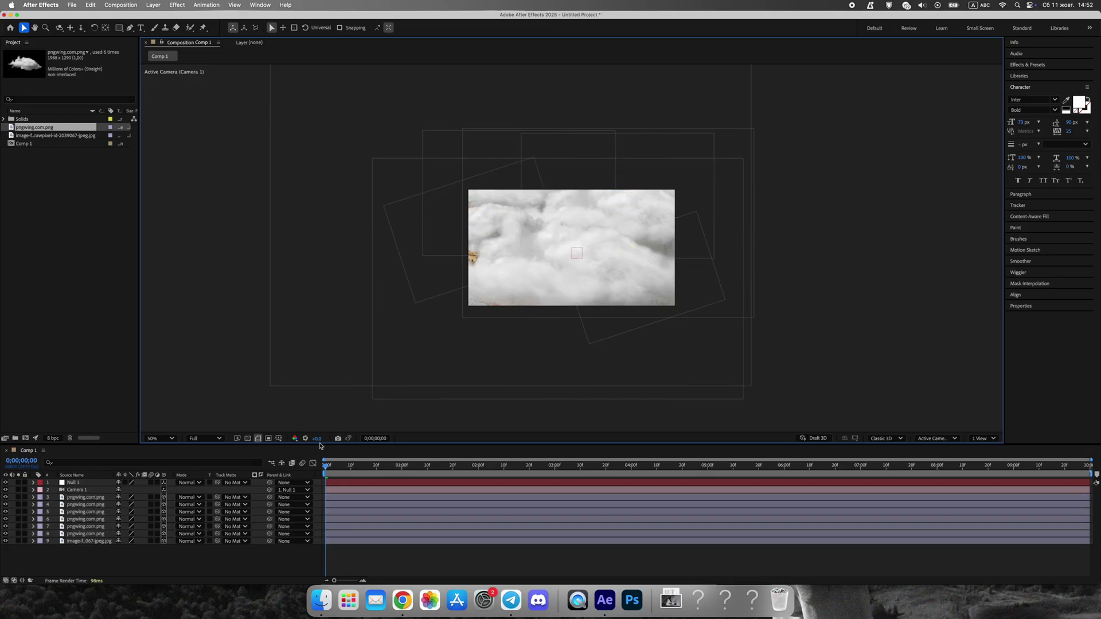
- Preview the camera move through the clouds between the composition start and the null's second keyframe
mouse_move(339, 466)
left_mouse_down()
mouse_move(464, 468)
mouse_move(325, 468)
left_mouse_up()
key("space")
left_click(33, 483)
key("space")
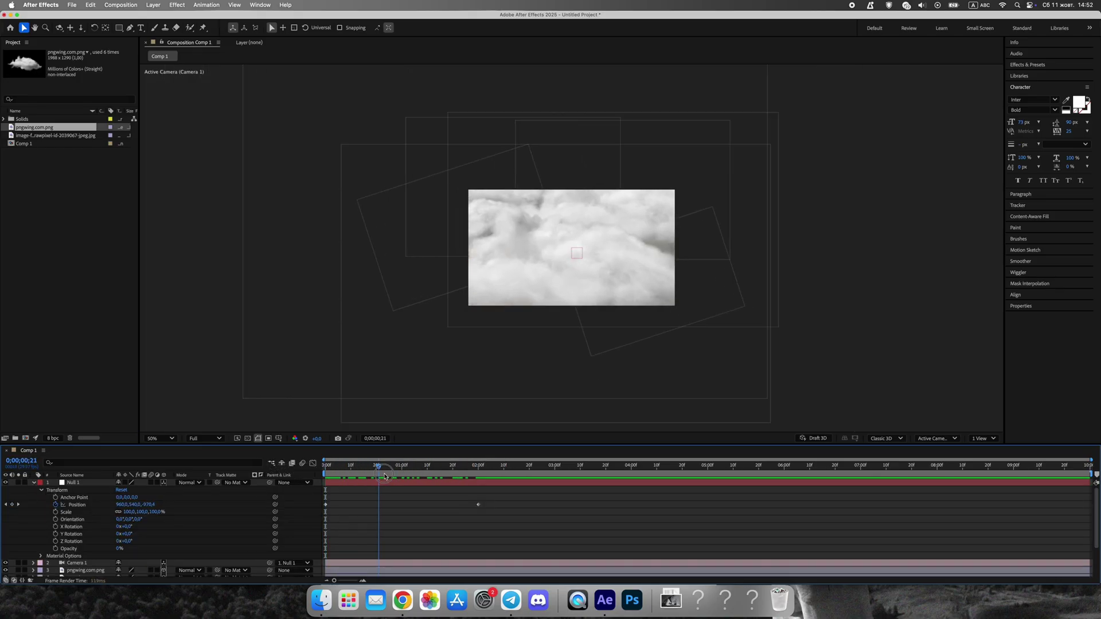
left_click(598, 274)
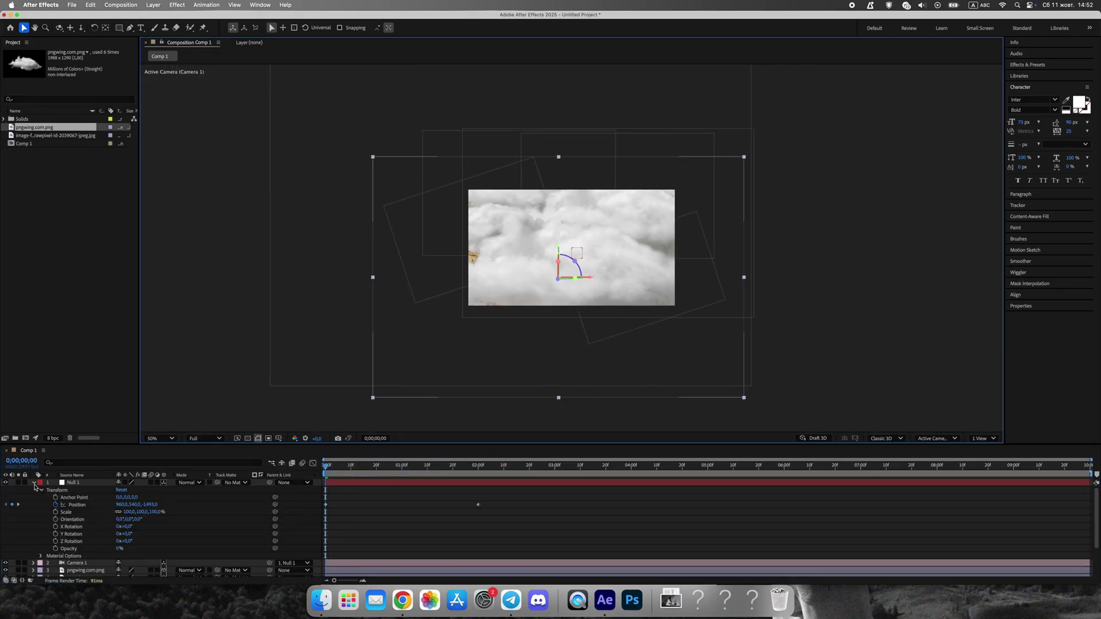
left_click(33, 482)
left_click(85, 497)
left_click(444, 475)
left_click_drag(444, 474, 477, 473)
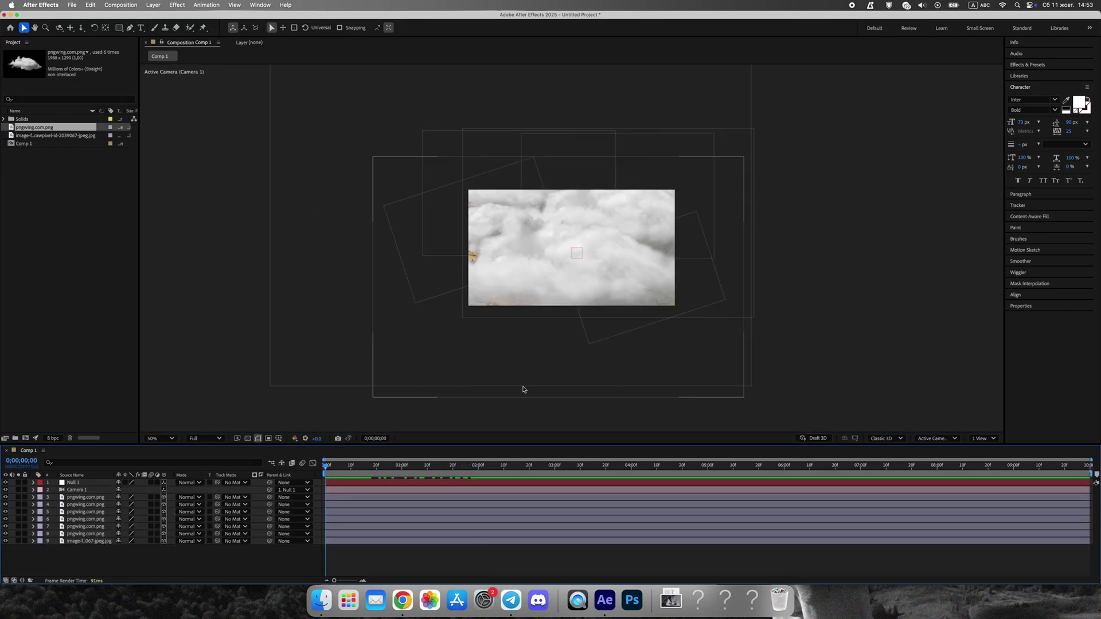
- Add Position keyframes to all six cloud layers at the composition start
left_click(77, 499)
left_click(94, 534, "shift")
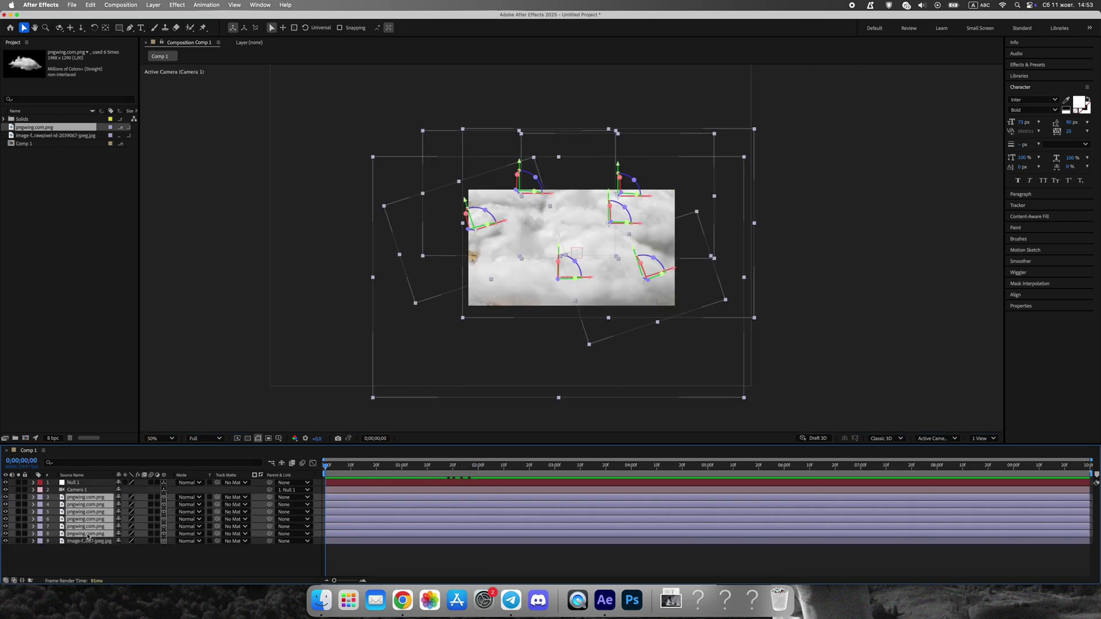
left_click(34, 497)
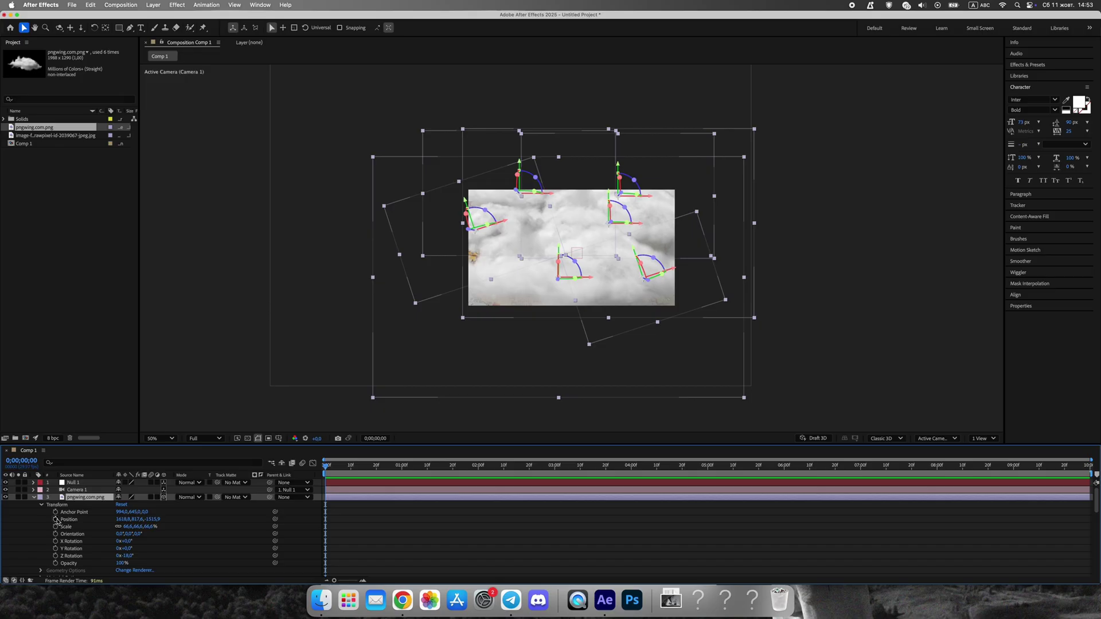
left_click(55, 519)
- At 0;00;02;00, move each of the six clouds outward beyond the frame edges to uncover the map
left_click_drag(378, 467, 478, 475)
left_click(34, 497)
left_click(655, 307)
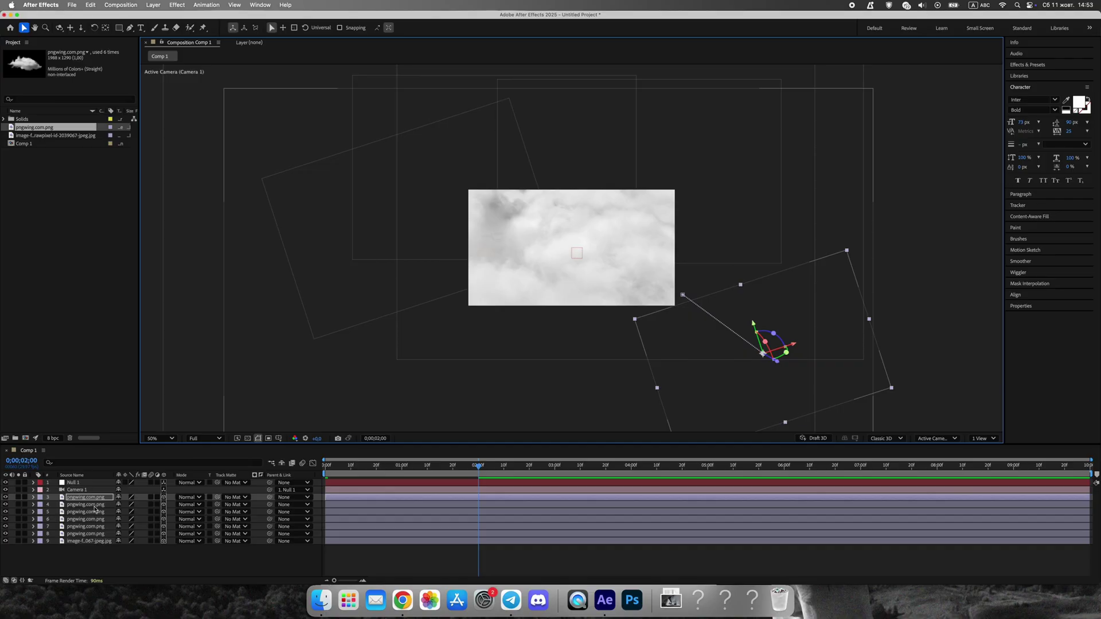
left_click(94, 505)
left_click_drag(478, 244, 389, 166)
left_click(90, 512)
left_click_drag(609, 290, 580, 394)
left_click(93, 519)
left_click_drag(655, 242, 727, 158)
left_click(103, 525)
left_click_drag(580, 172, 520, 113)
left_click(103, 535)
left_click(504, 373)
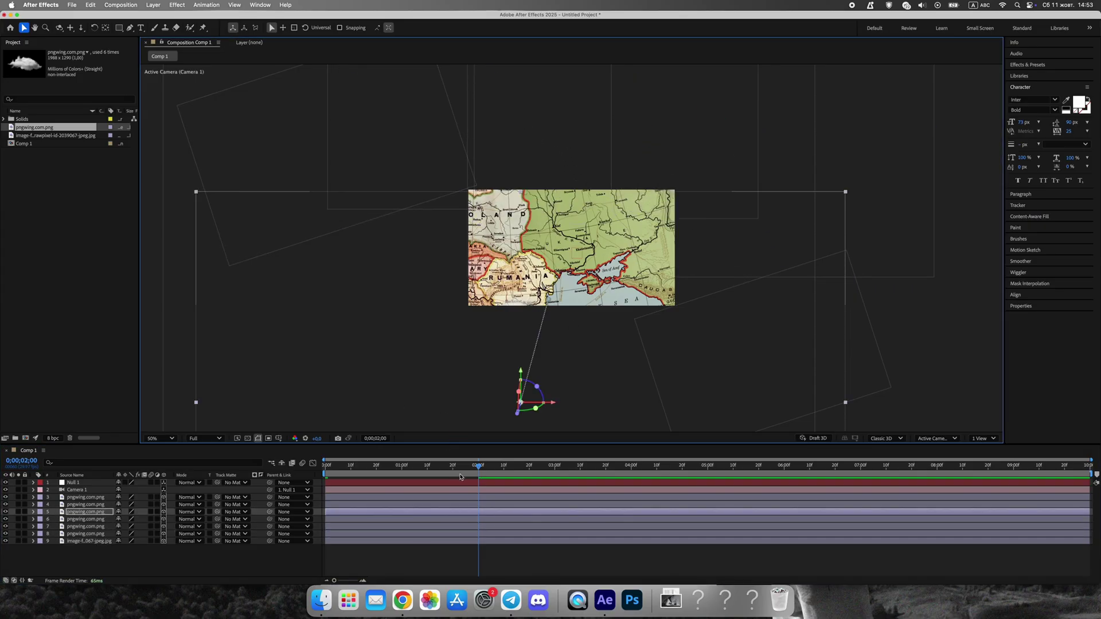
- Play back the cloud-parting animation from the composition start
left_click_drag(462, 471, 314, 477)
key("space")
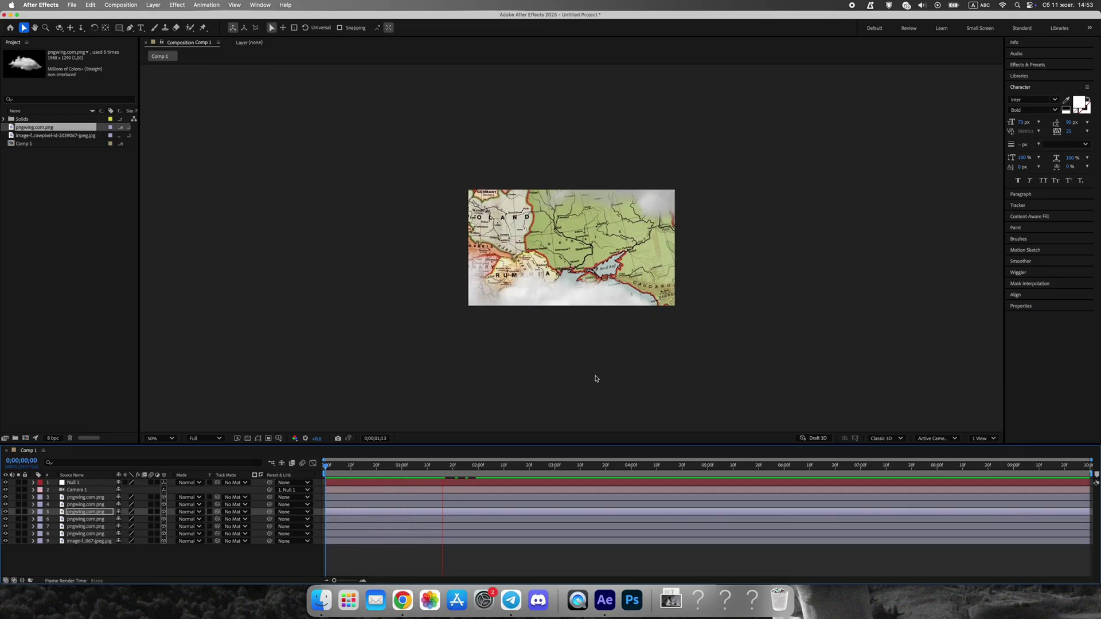
key("space")
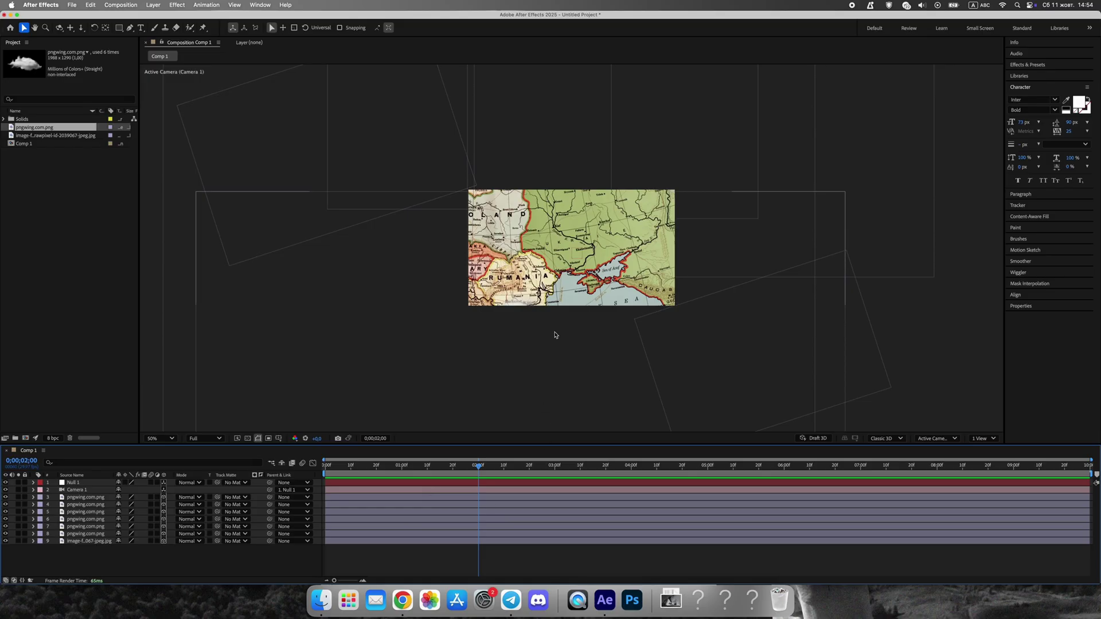
- Offset the first, fourth, fifth and sixth cloud layers in time by a few frames and preview the staggered cloud parting
scroll(555, 334, "up", 1)
left_click_drag(481, 476, 326, 477)
left_click(340, 501)
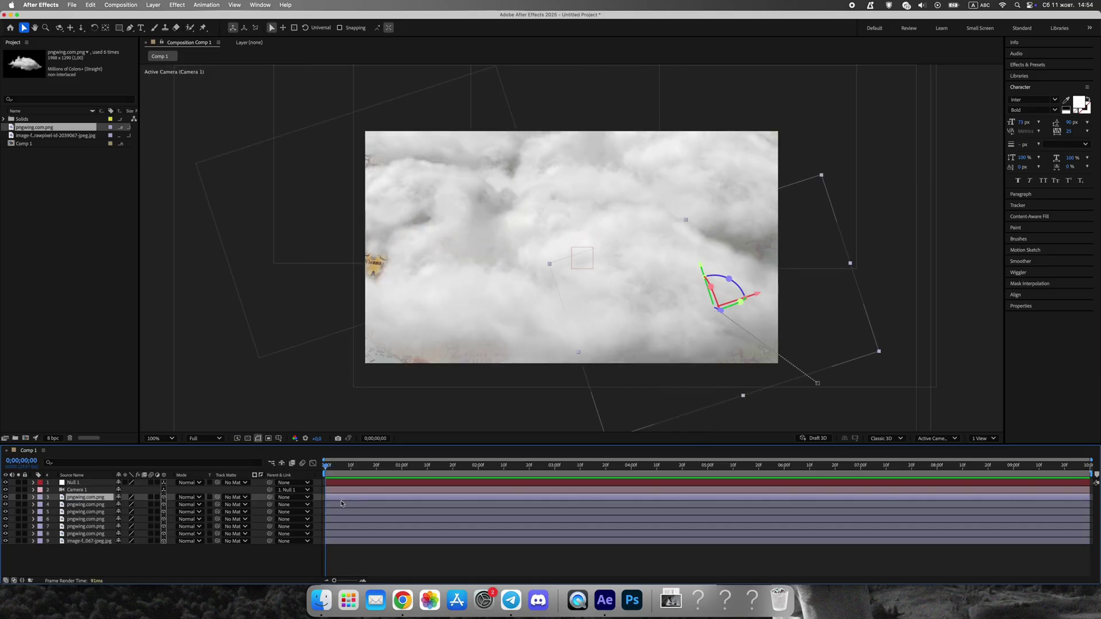
left_click(340, 519)
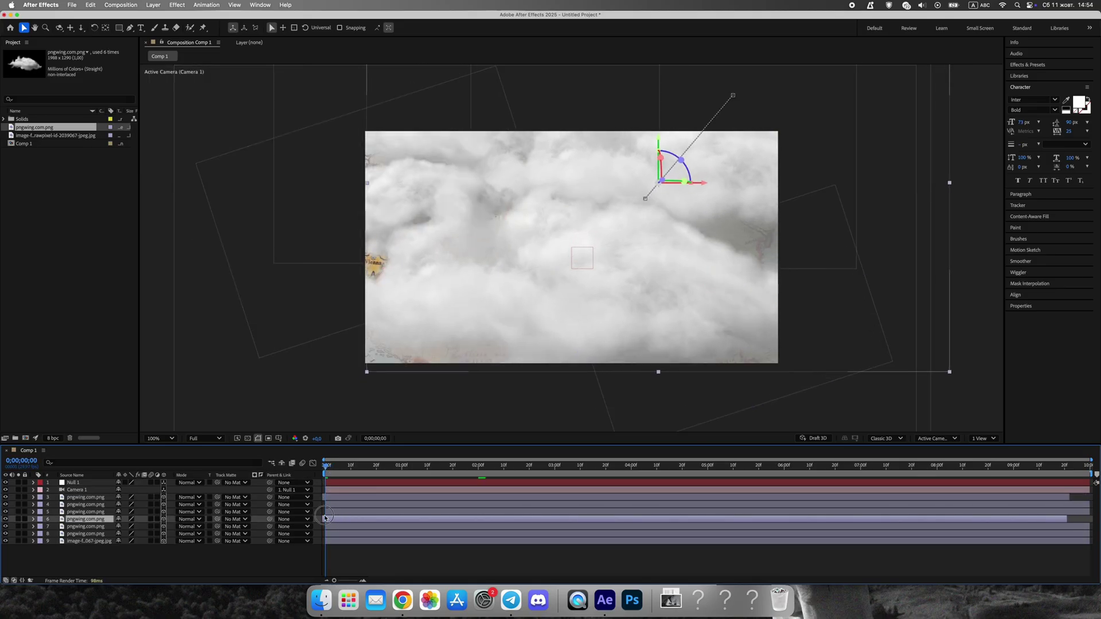
left_click(338, 527)
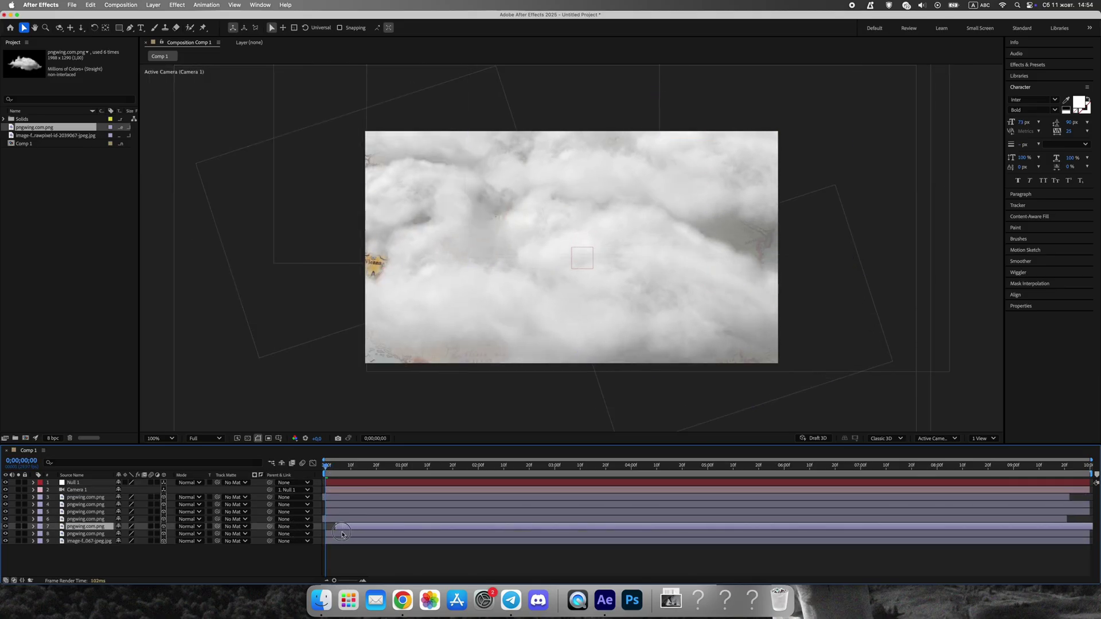
left_click(334, 533)
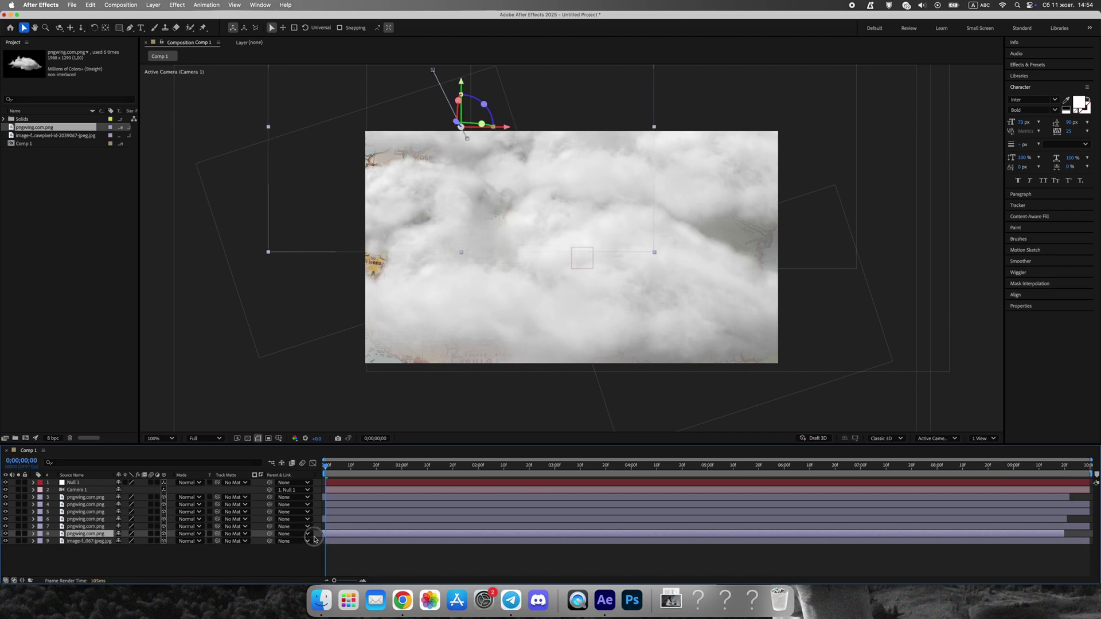
key("space")
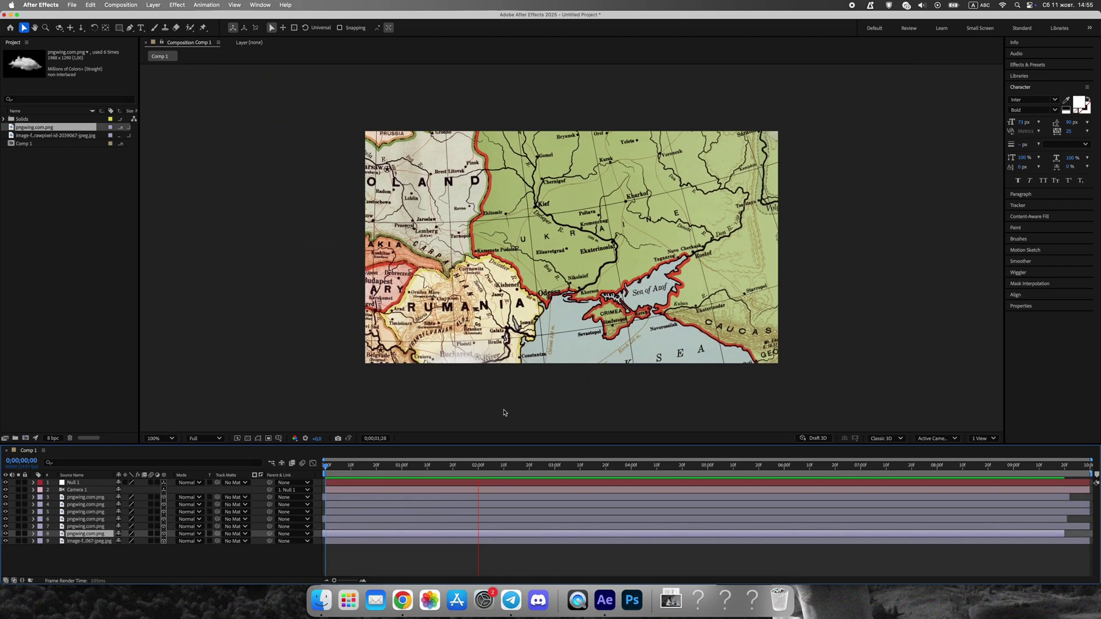
key("space")
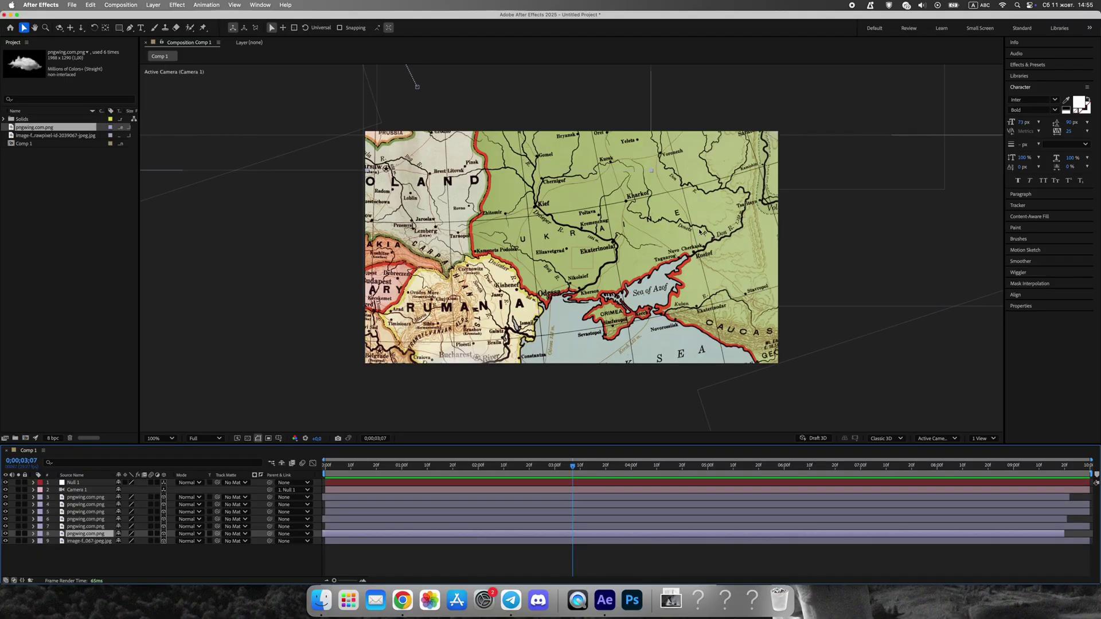
- Add the aircraft PNG from Finder to the composition and rotate it a quarter turn so its nose points west
left_click(321, 600)
left_click_drag(408, 455, 609, 269)
left_click(94, 28)
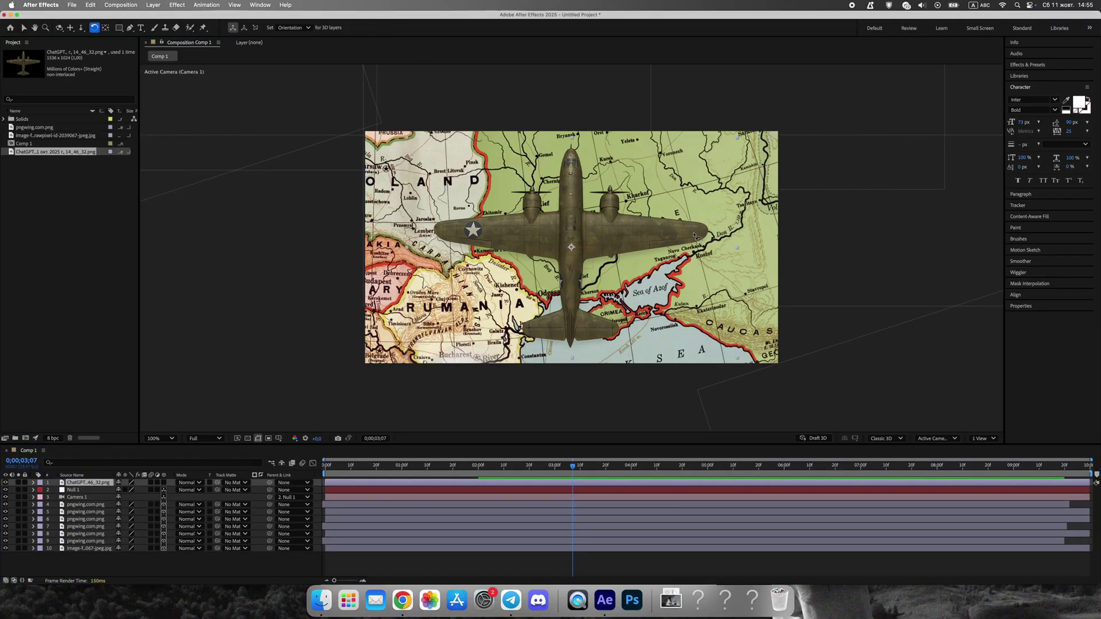
left_click_drag(699, 231, 560, 189)
key("super+z")
key("v")
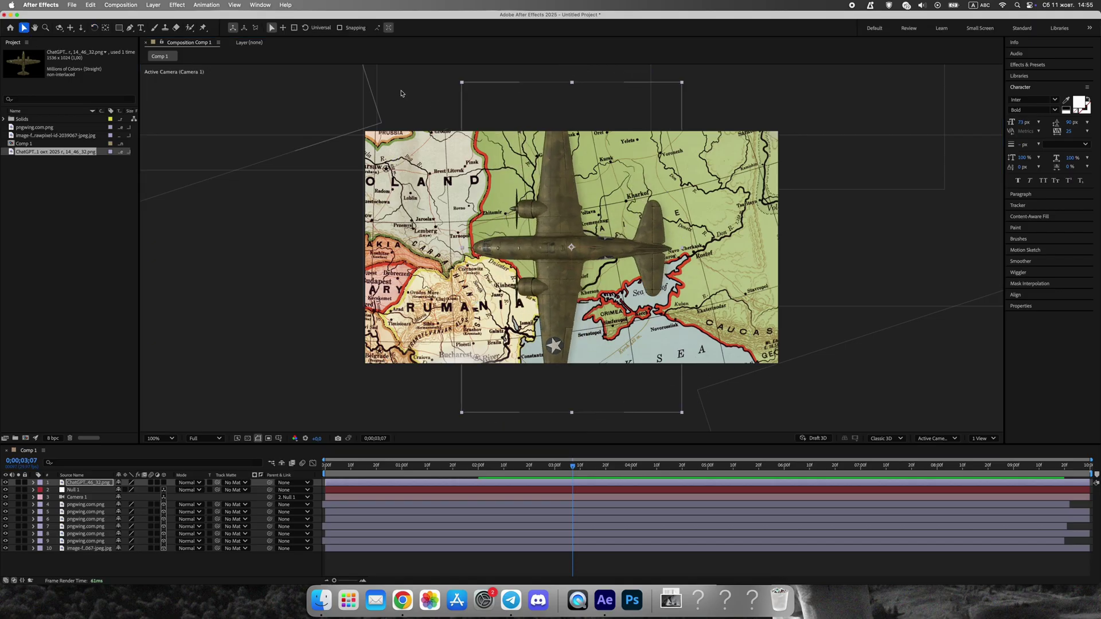
- Scale the aircraft down to a small size and place it over Ukraine on the map
left_click_drag(511, 157, 530, 186)
left_click_drag(564, 237, 584, 228)
left_click(366, 379)
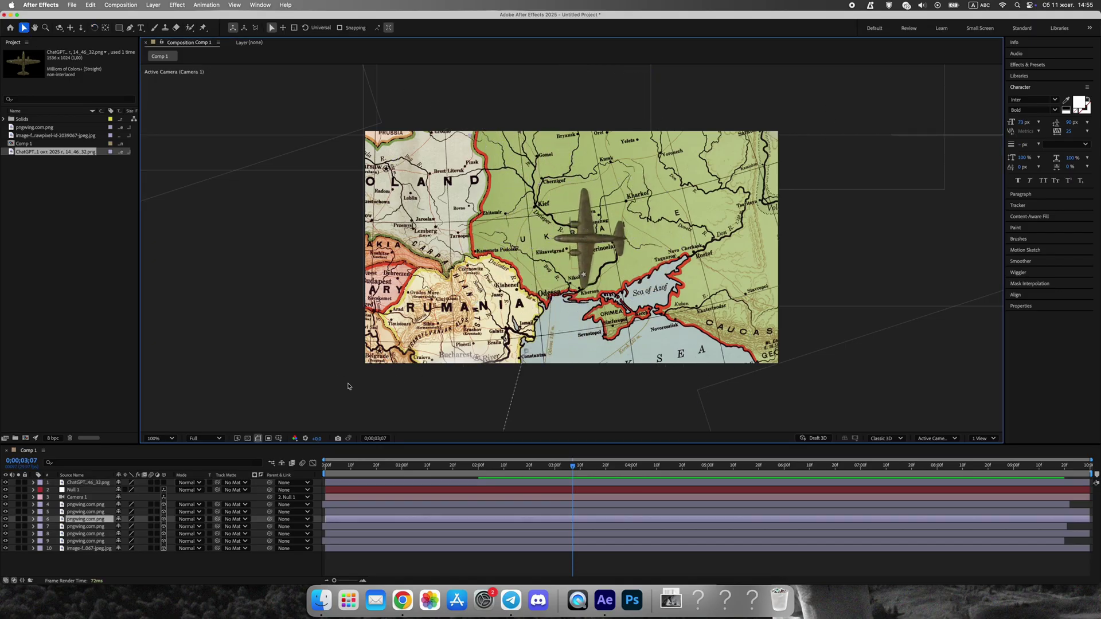
scroll(366, 379, "up", 1)
scroll(366, 379, "down", 1)
- Find and apply the Perspective Drop Shadow effect to the aircraft layer
left_click(88, 482)
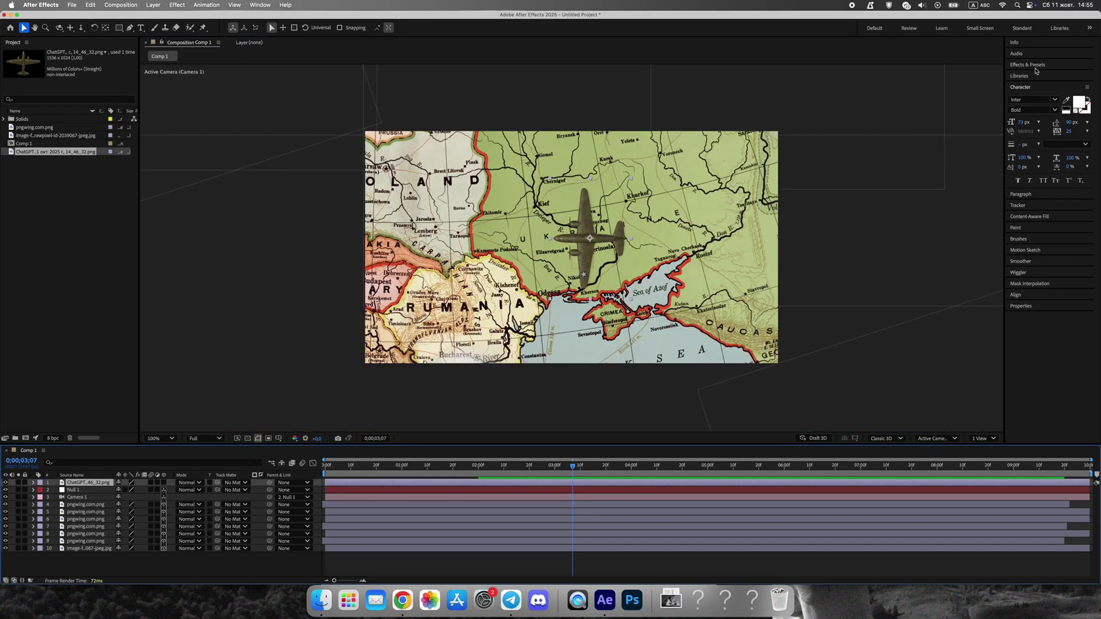
left_click(1035, 66)
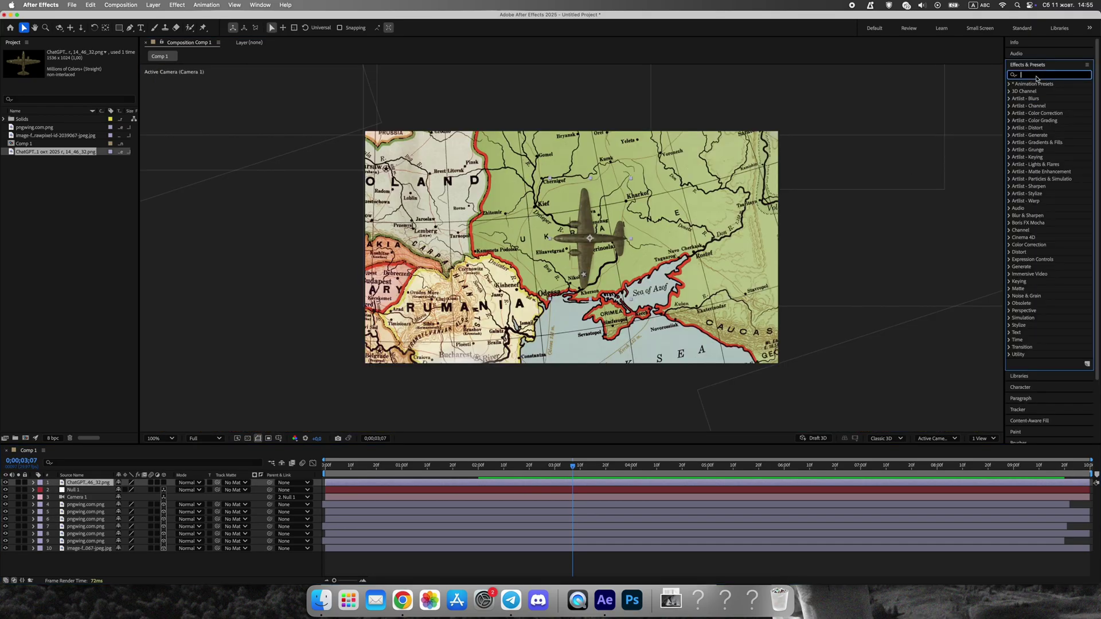
type("shadow")
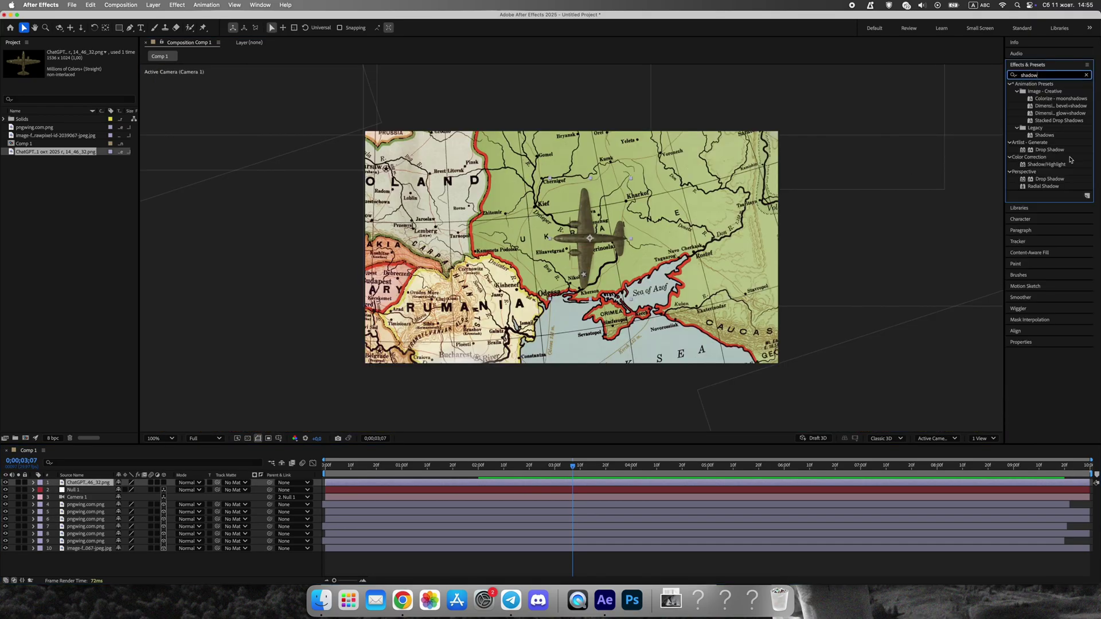
left_click_drag(585, 252, 586, 254)
key("period")
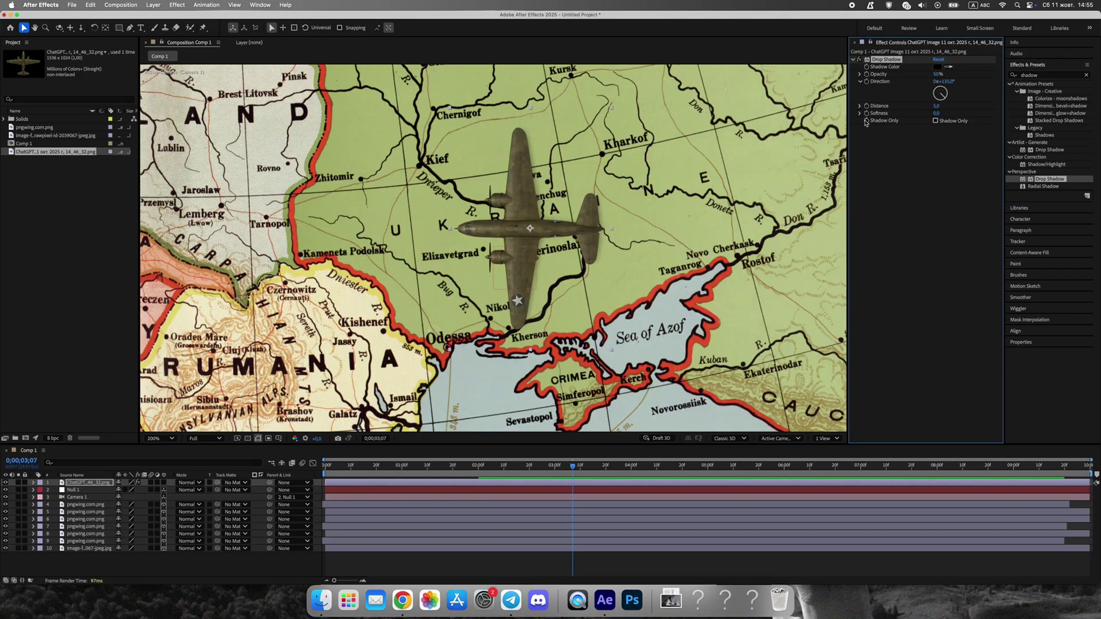
- Adjust the aircraft's drop shadow distance, with direction about 160° and softness about 104
left_click_drag(937, 108, 961, 118)
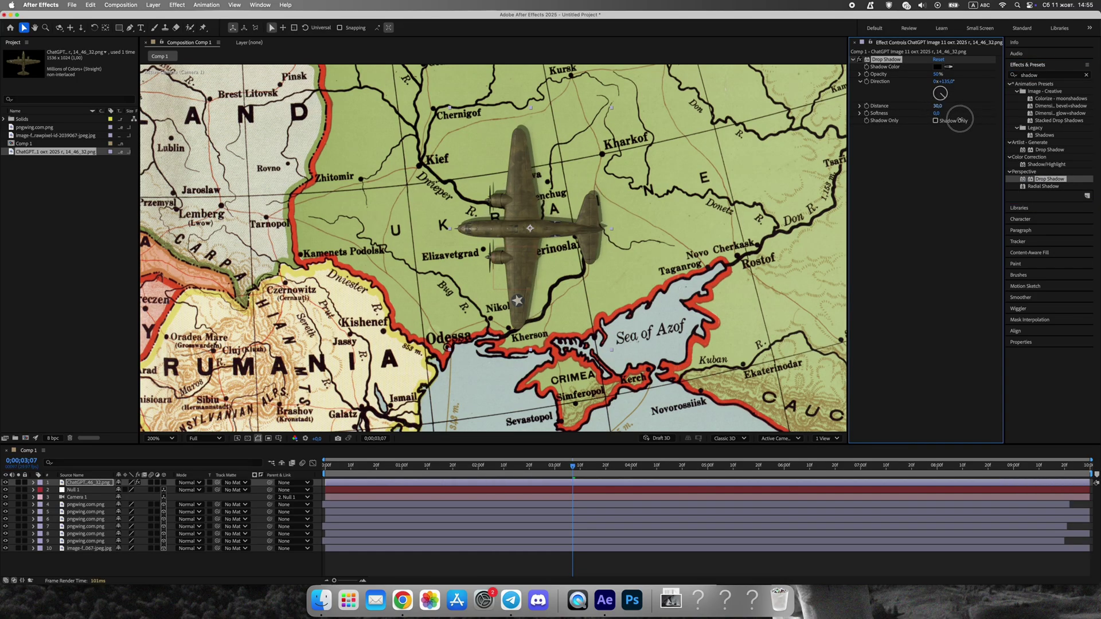
mouse_move(936, 113)
left_mouse_down()
mouse_move(978, 105)
mouse_move(947, 114)
left_mouse_up()
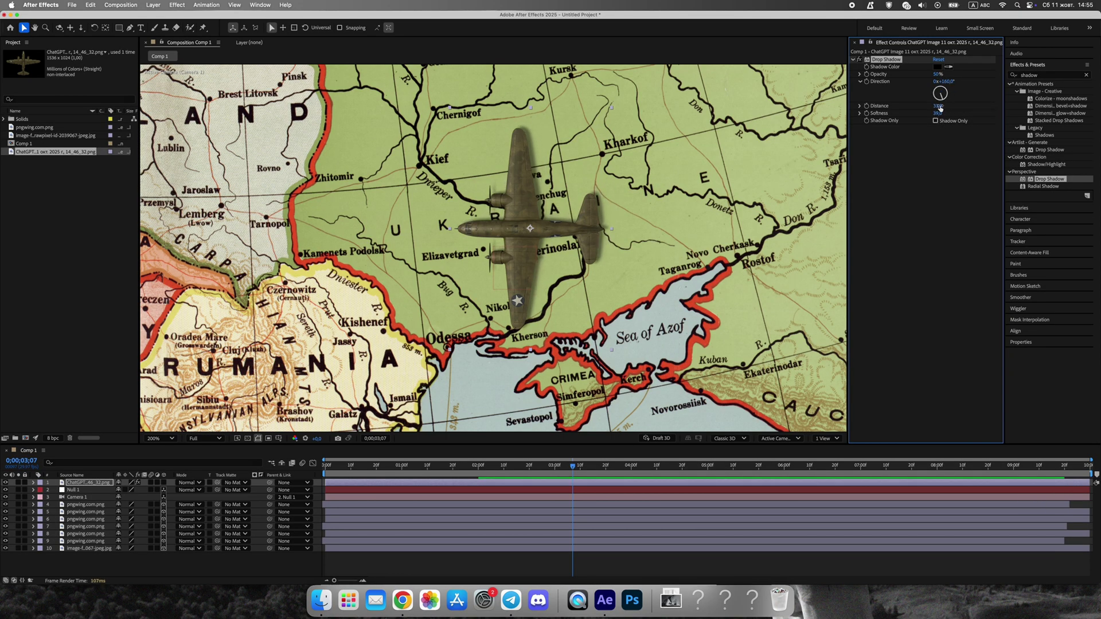
mouse_move(965, 109)
left_mouse_down()
mouse_move(981, 108)
mouse_move(946, 118)
mouse_move(967, 114)
left_mouse_up()
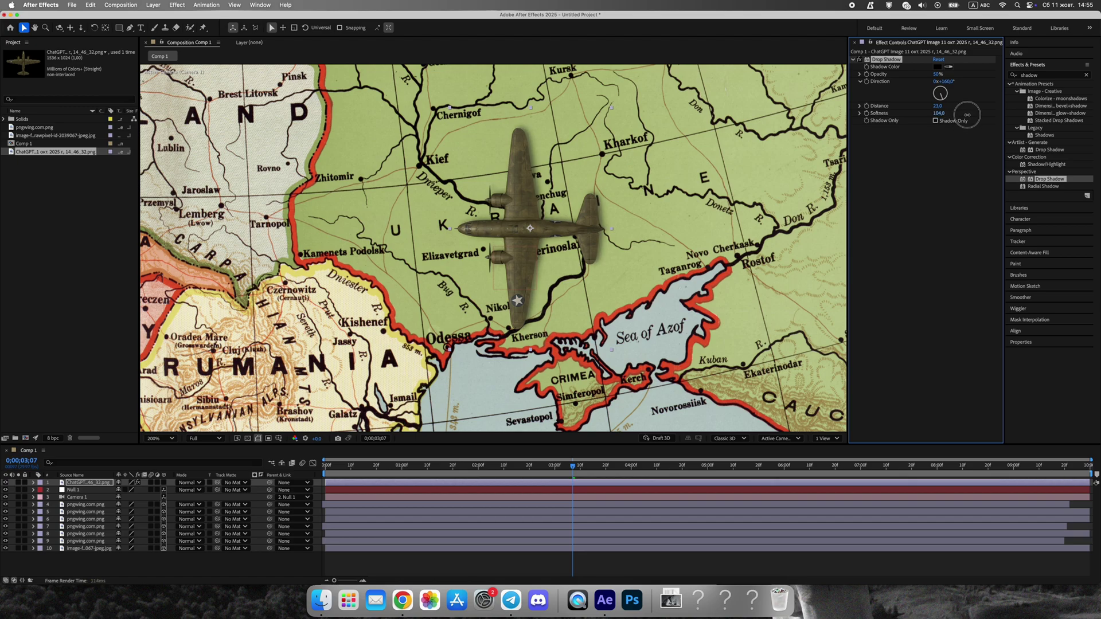
left_click(854, 42)
key("comma")
- Move to 0;00;02;08 and reduce the aircraft's scale to 27.7%
left_click(803, 206)
left_click_drag(573, 467, 500, 468)
left_click(88, 485)
left_click_drag(549, 180, 559, 192)
- Keyframe the aircraft's Scale from 0% at 0;00;02;08 to 27.7% a few frames after it, and preview the growth
left_click(33, 482)
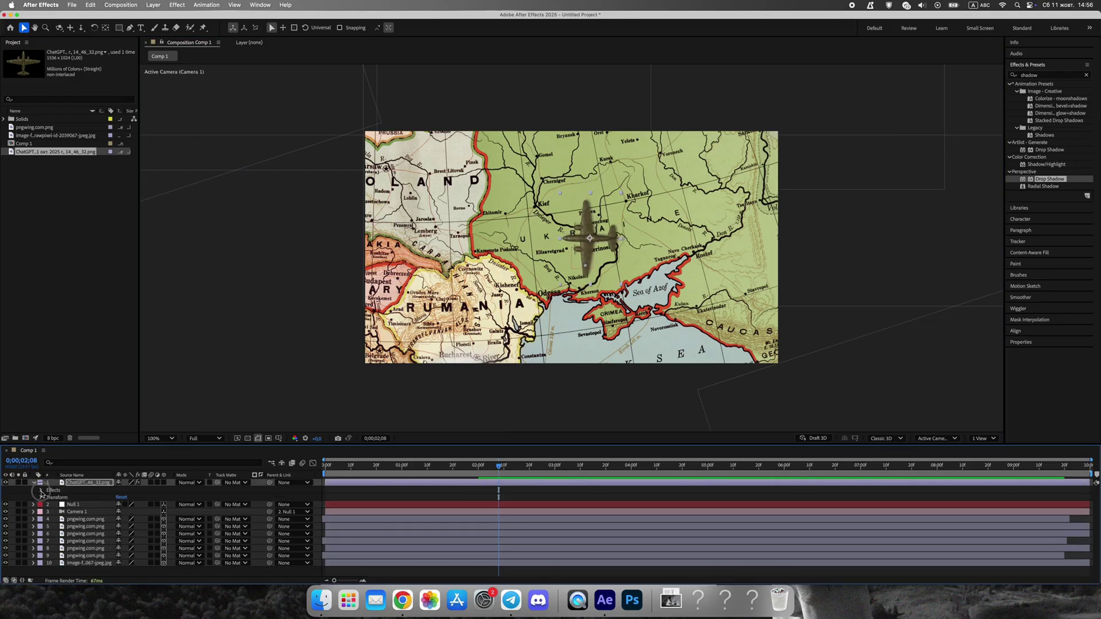
left_click(41, 496)
left_click(56, 519)
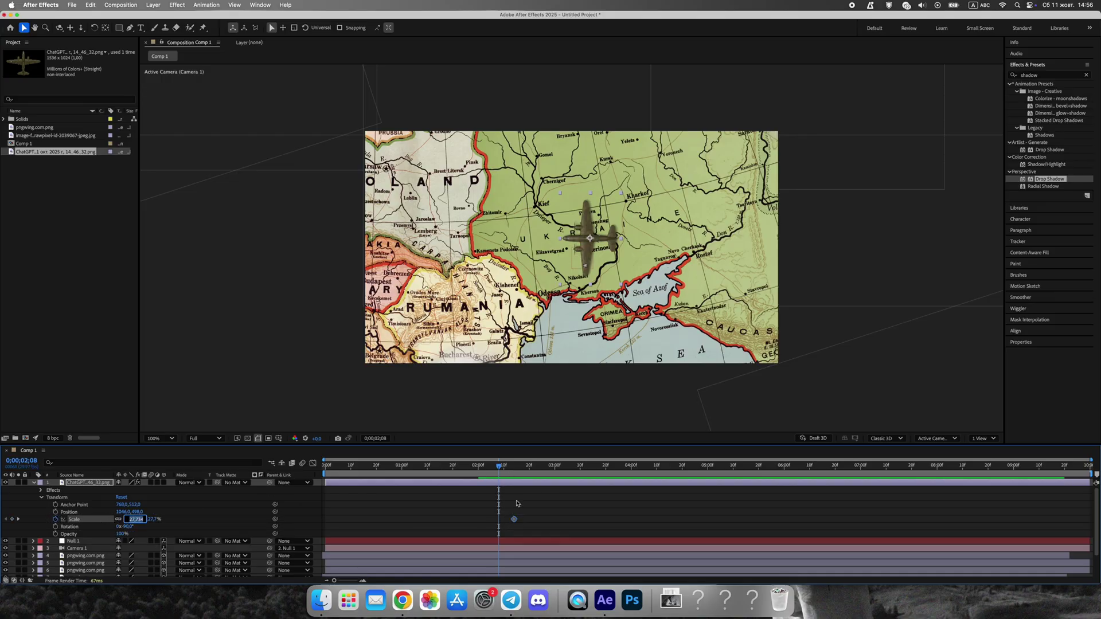
left_click(541, 502)
key("space")
key("space")
- Retime the aircraft's full-size Scale keyframe to about 0;00;03;00 and ease both keyframes into a steep central speed peak
left_click_drag(515, 519, 551, 523)
left_click_drag(563, 515, 483, 524)
left_click(313, 463)
left_click_drag(614, 521, 522, 568)
left_click_drag(501, 503, 530, 557)
- Preview the aircraft's growth and lengthen the first Scale keyframe's ease handle for a slower start
left_click(486, 465)
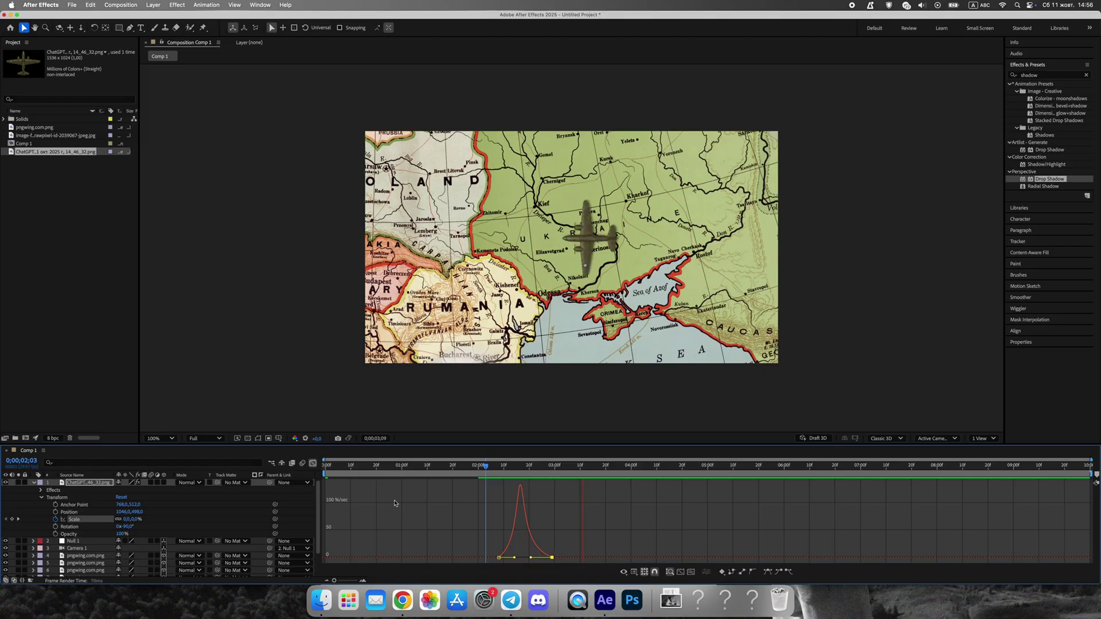
key("space")
left_click_drag(514, 557, 518, 558)
left_click_drag(596, 465, 483, 494)
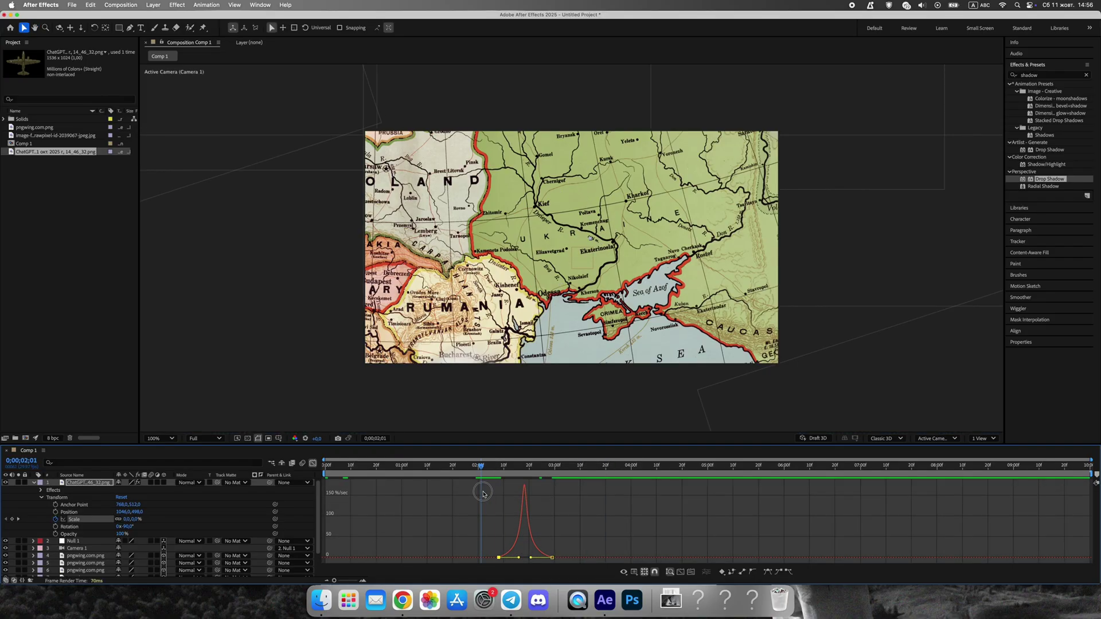
key("space")
key("space")
- Spread the aircraft's Scale keyframes to about 0;00;01;27 and 0;00;03;12 and preview its appearance
left_click(313, 463)
left_click_drag(545, 465, 450, 493)
key("space")
left_click(551, 502)
key("space")
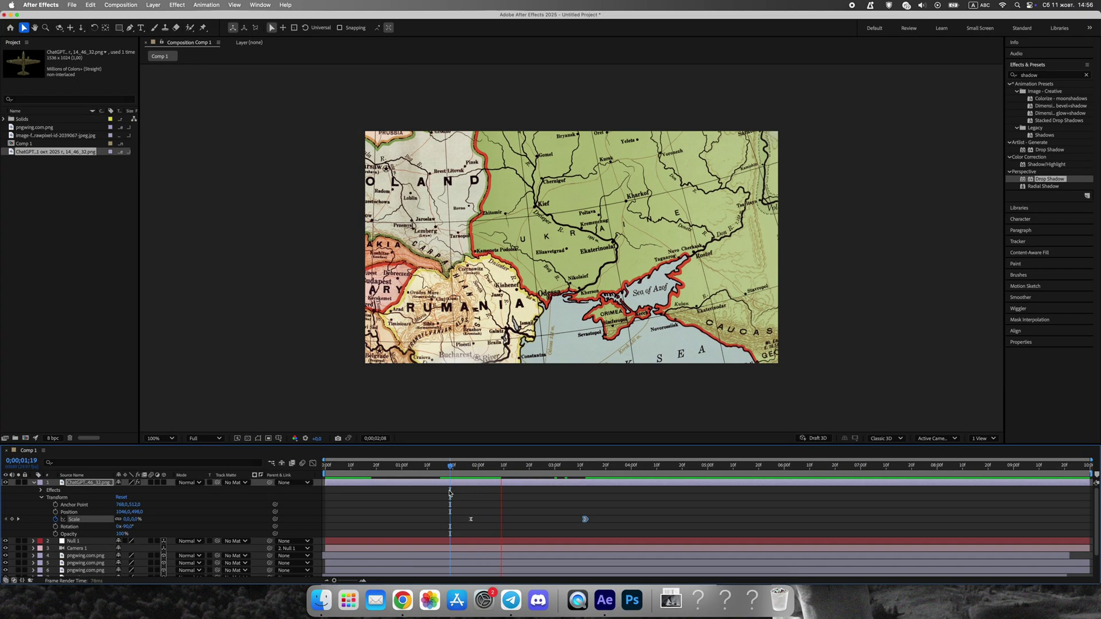
key("space")
- Add a Position keyframe to the null at 0;00;03;05
mouse_move(507, 466)
left_mouse_down()
mouse_move(307, 478)
mouse_move(506, 476)
left_mouse_up()
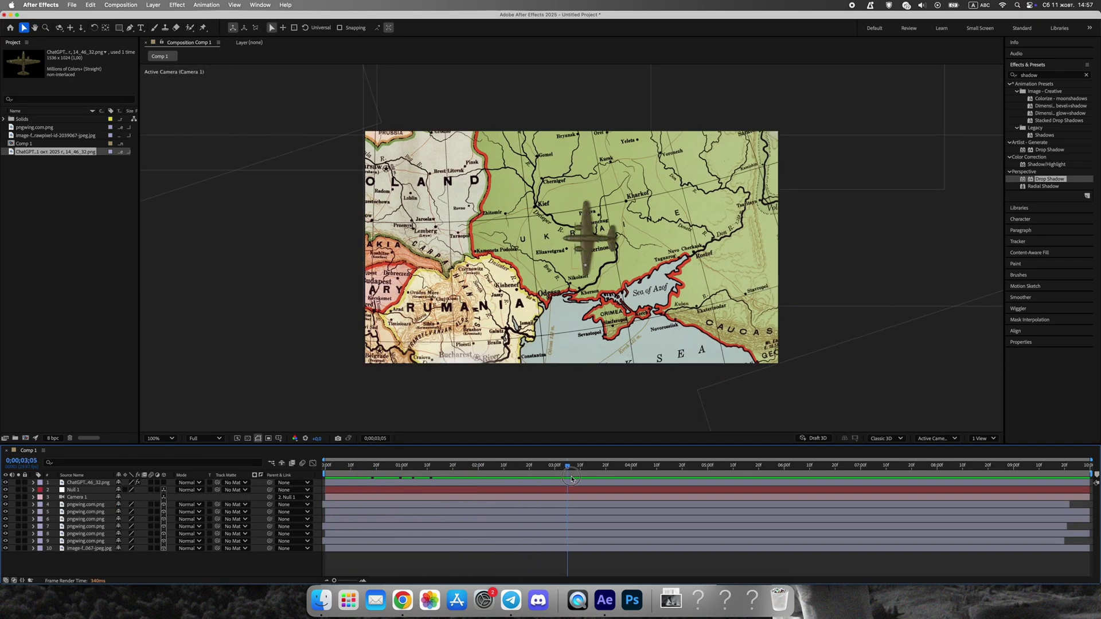
left_click_drag(572, 478, 575, 478)
left_click(33, 490)
left_click(79, 491)
left_click(533, 471)
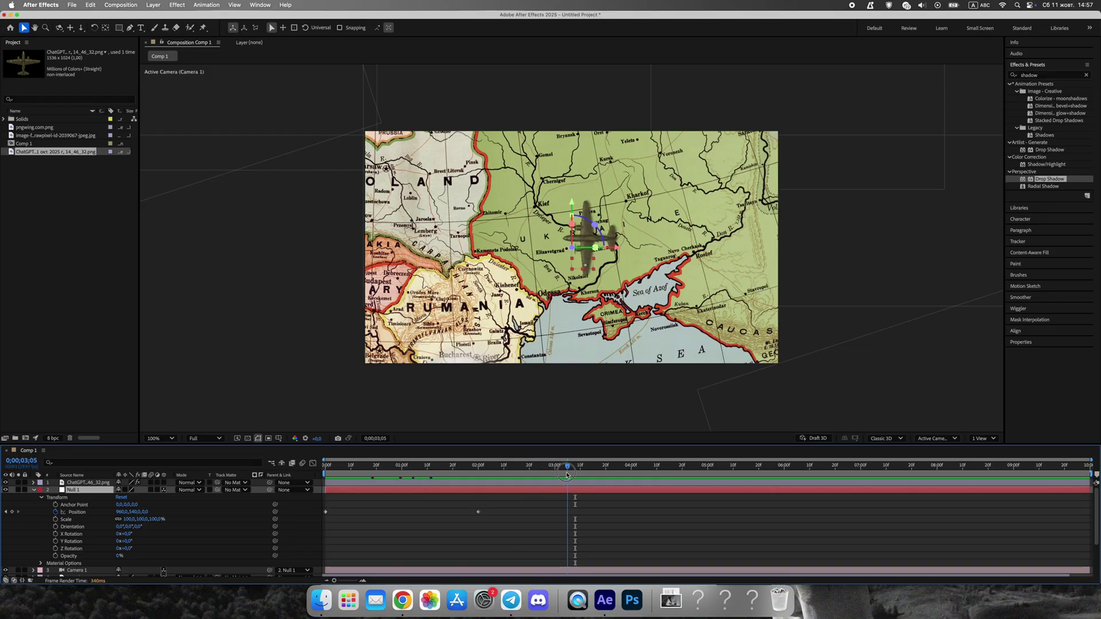
key("alt+shift+p")
- At 0;00;05;00, set the null's X position to about -1281 so the view travels west to France
left_click_drag(566, 474, 630, 473)
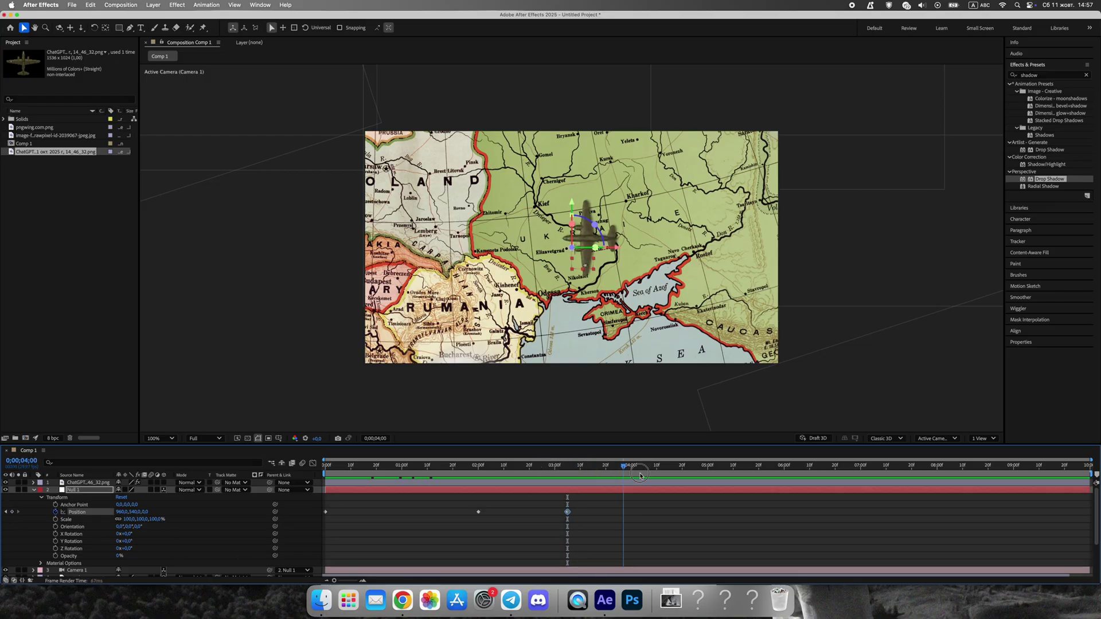
left_click_drag(711, 475, 707, 476)
left_click_drag(120, 512, 39, 527)
left_click_drag(122, 515, 25, 526)
left_click_drag(122, 516, 16, 527)
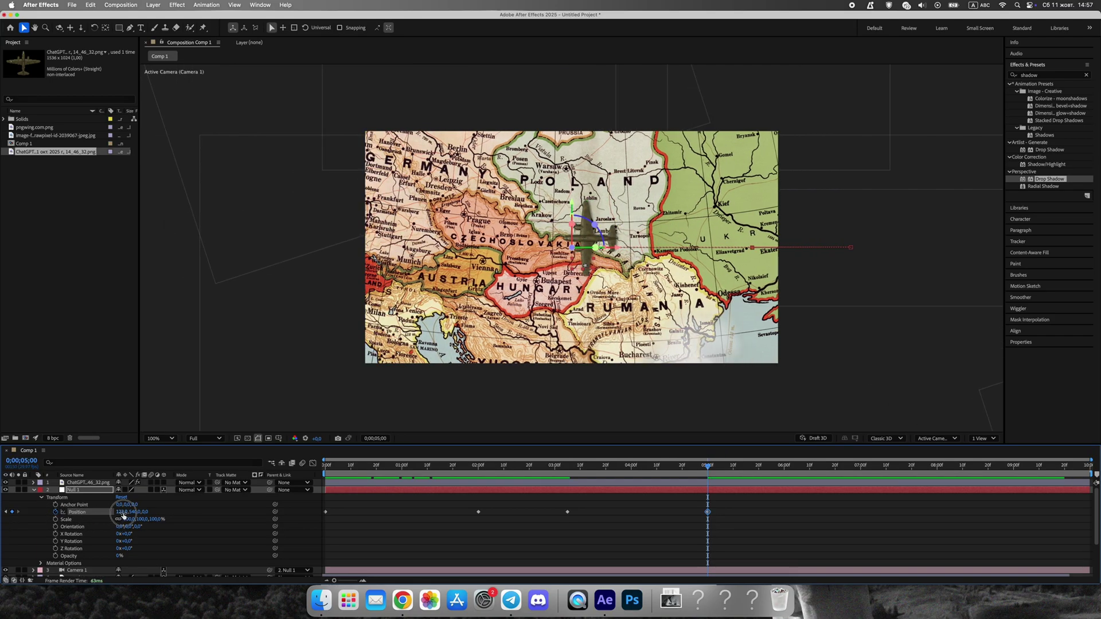
left_click_drag(120, 512, 72, 518)
- Preview the westward map pan and move the null's last Position keyframe to 0;00;07;00
left_click_drag(705, 471, 580, 484)
key("space")
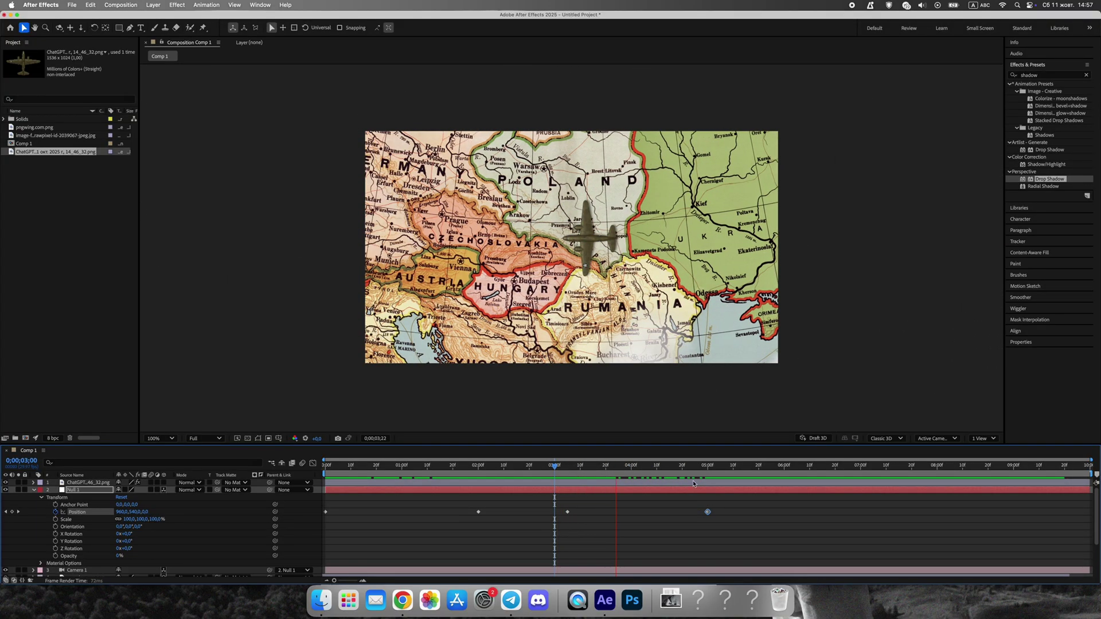
left_click_drag(708, 511, 859, 509)
- Ease the null's last two Position keyframes and shape their speed graph into a smooth arch
left_click_drag(630, 471, 619, 557)
left_click(312, 463)
left_click(781, 550)
left_click(567, 504)
left_click_drag(811, 557, 805, 560)
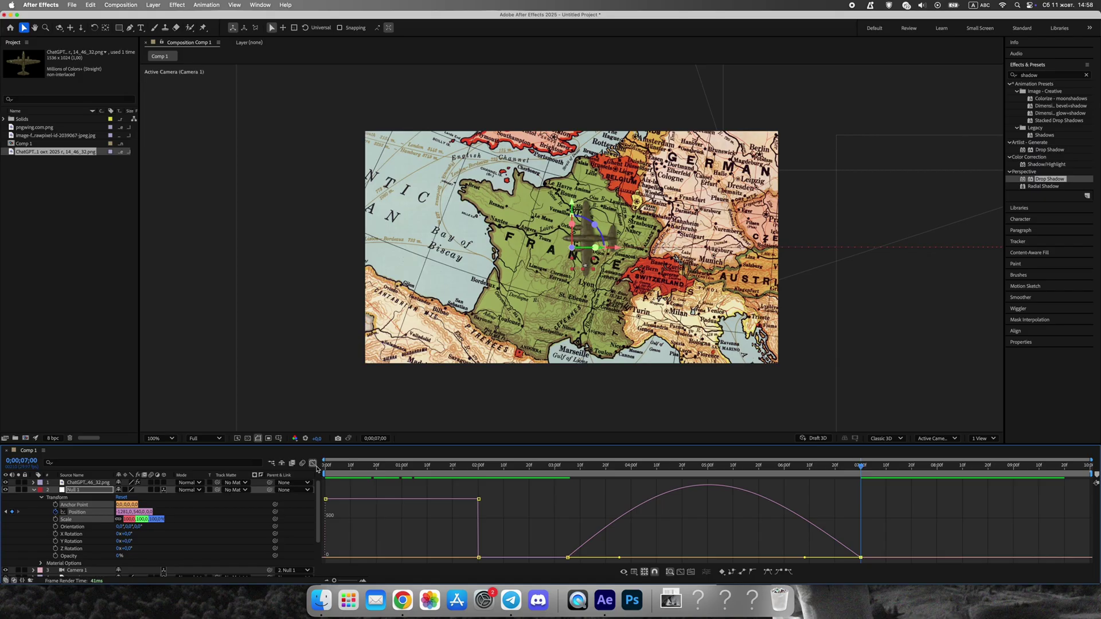
key("shift+F3")
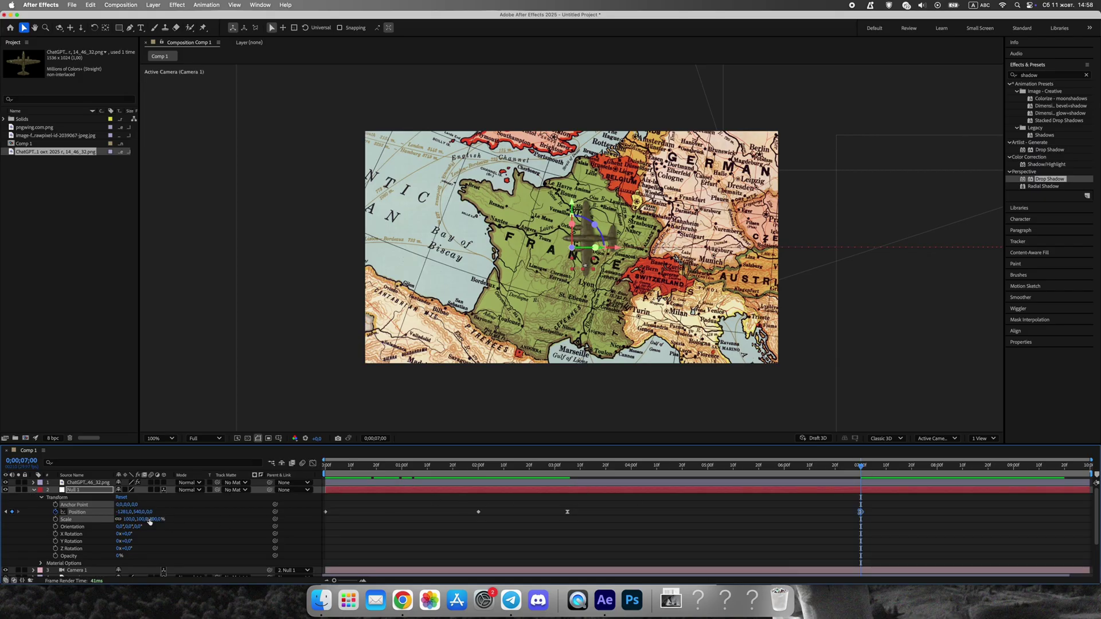
- Copy the aircraft's two Scale keyframes and paste them at 0;00;07;00
left_click(34, 491)
left_click(80, 482)
left_click(33, 483)
left_click_drag(631, 510, 437, 543)
key("super+c")
key("super+v")
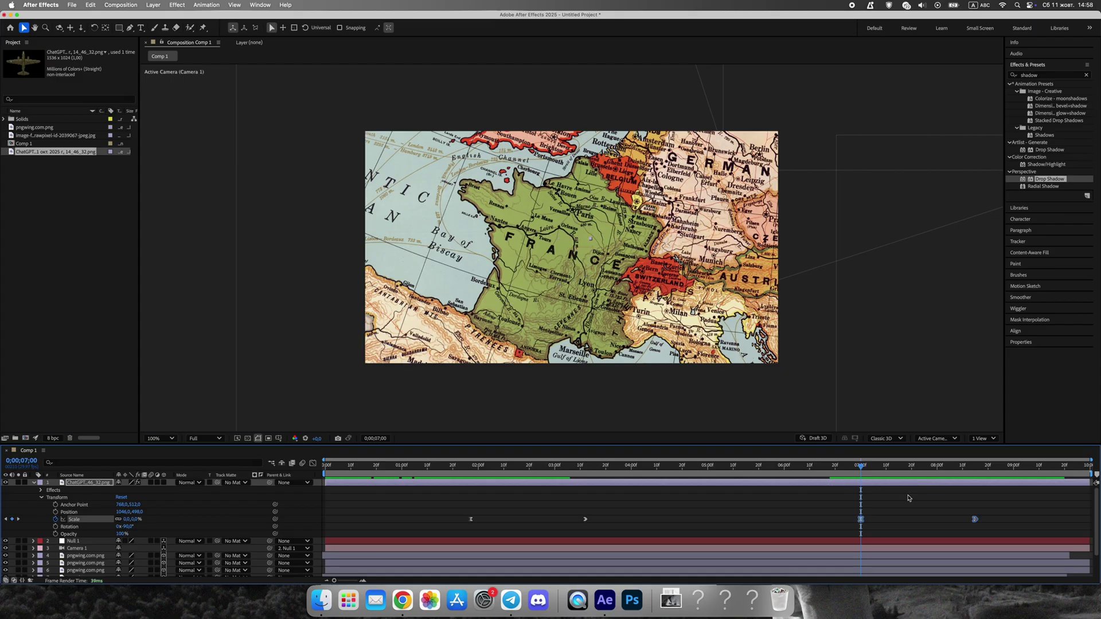
- Swap the order of the pasted Scale keyframes so the aircraft shrinks from 27.7% at 0;00;07;00 to 0% at about 0;00;08;08
left_click(921, 516)
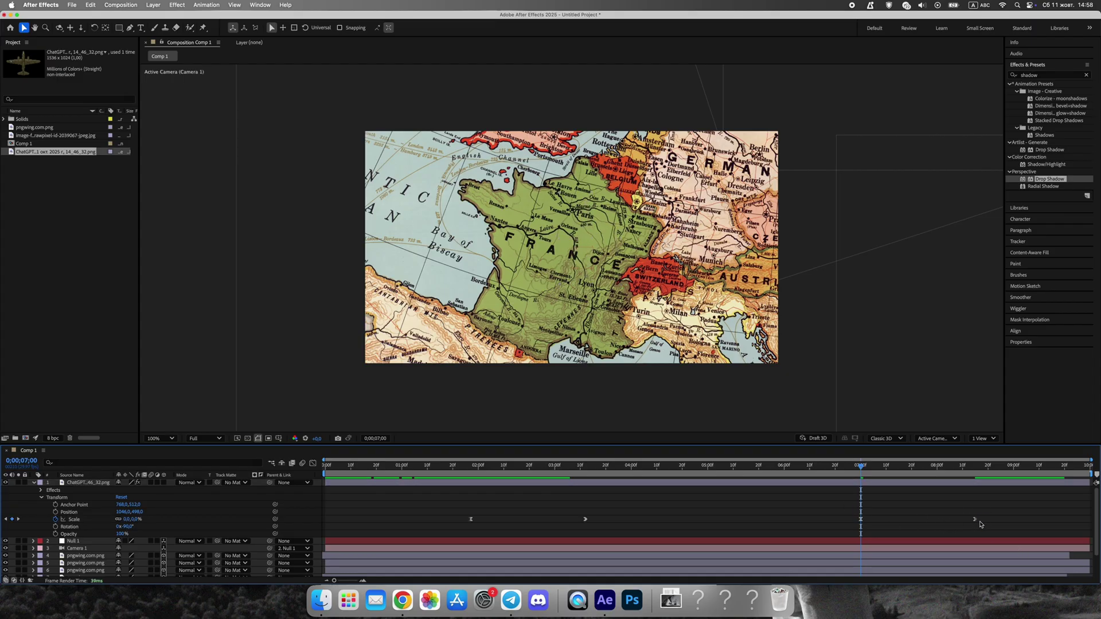
left_click_drag(975, 519, 946, 520)
mouse_move(860, 519)
left_mouse_down()
mouse_move(976, 520)
mouse_move(860, 519)
left_mouse_up()
left_click(886, 523)
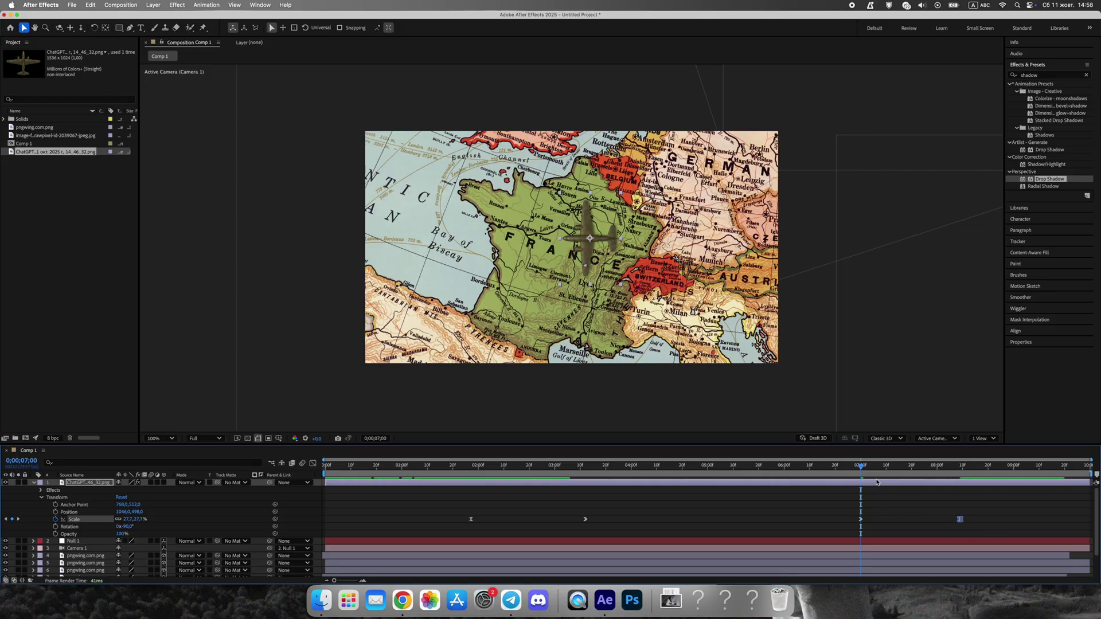
- Play back the complete cloud, aircraft and map animation from the composition start
left_click_drag(858, 469, 324, 496)
left_click(33, 482)
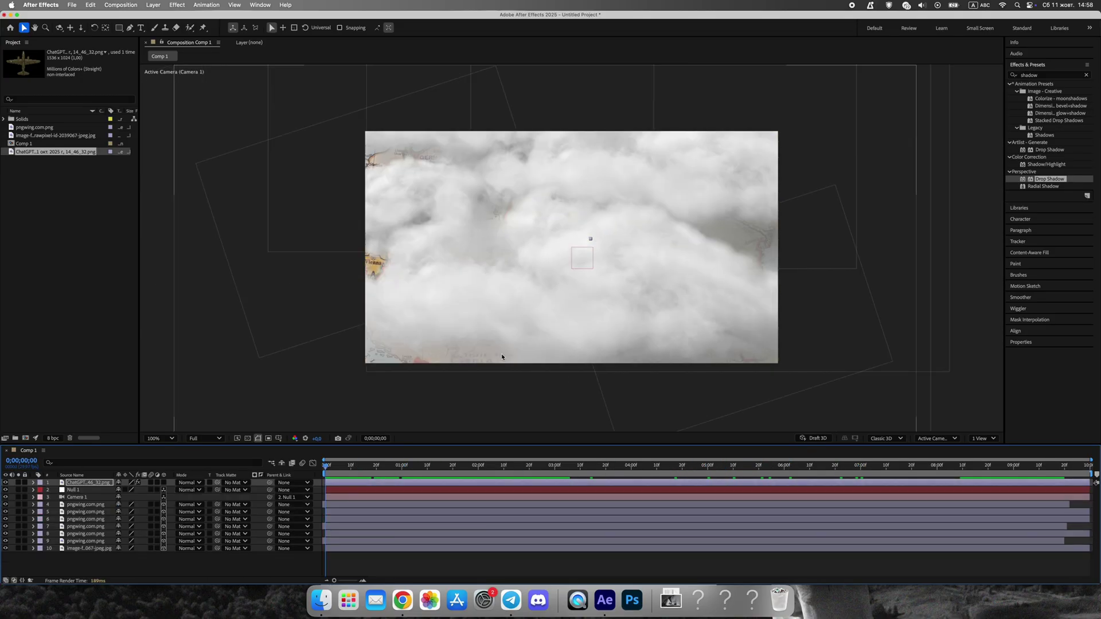
key("space")
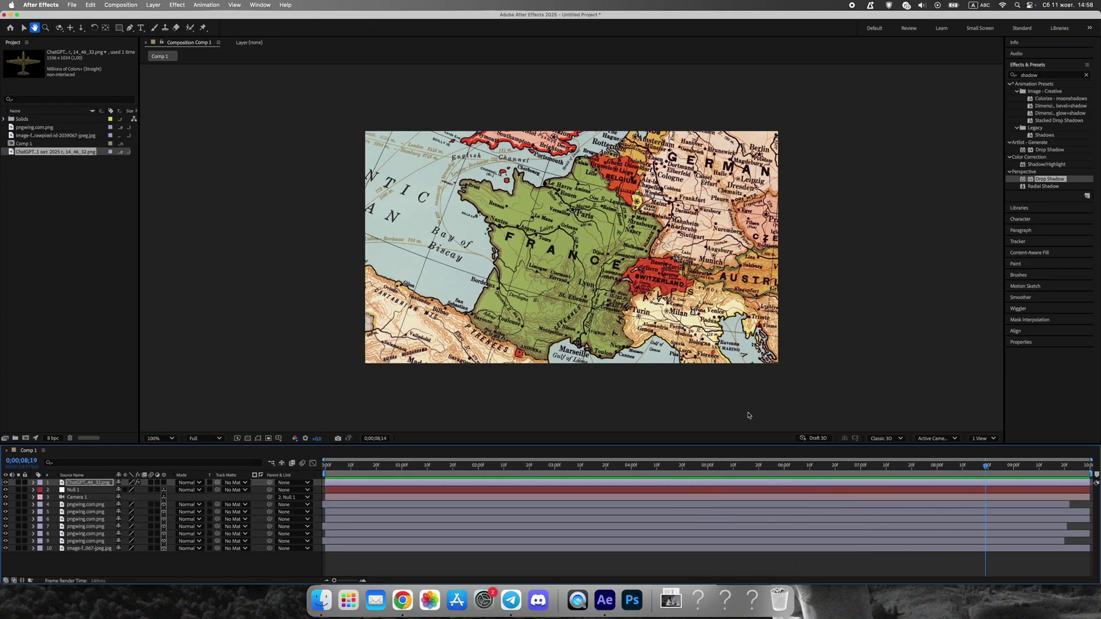
key("space")
- Shift the aircraft's two closing Scale keyframes earlier to about 0;00;06;10 and 0;00;07;00, and check the shrink around them
left_click(33, 482)
left_click_drag(960, 519, 929, 521)
left_click_drag(951, 512, 892, 523)
left_click_drag(796, 466, 870, 466)
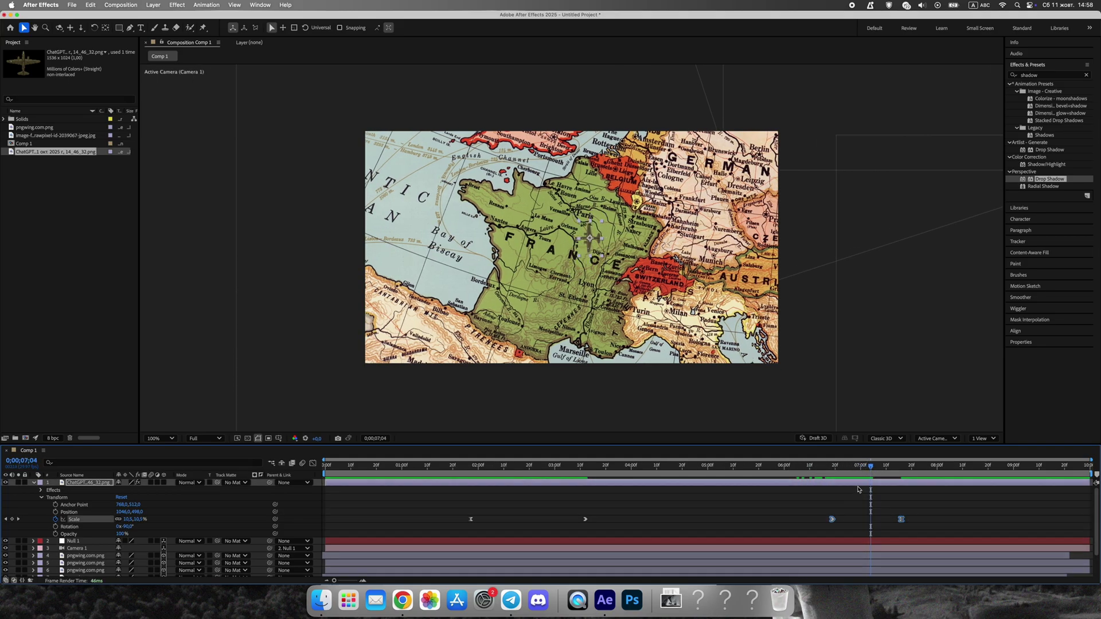
left_click(929, 522)
left_click_drag(900, 519, 882, 521)
left_click_drag(894, 511, 823, 530)
left_click_drag(831, 520, 809, 521)
left_click_drag(803, 466, 774, 481)
left_click_drag(874, 480, 888, 481)
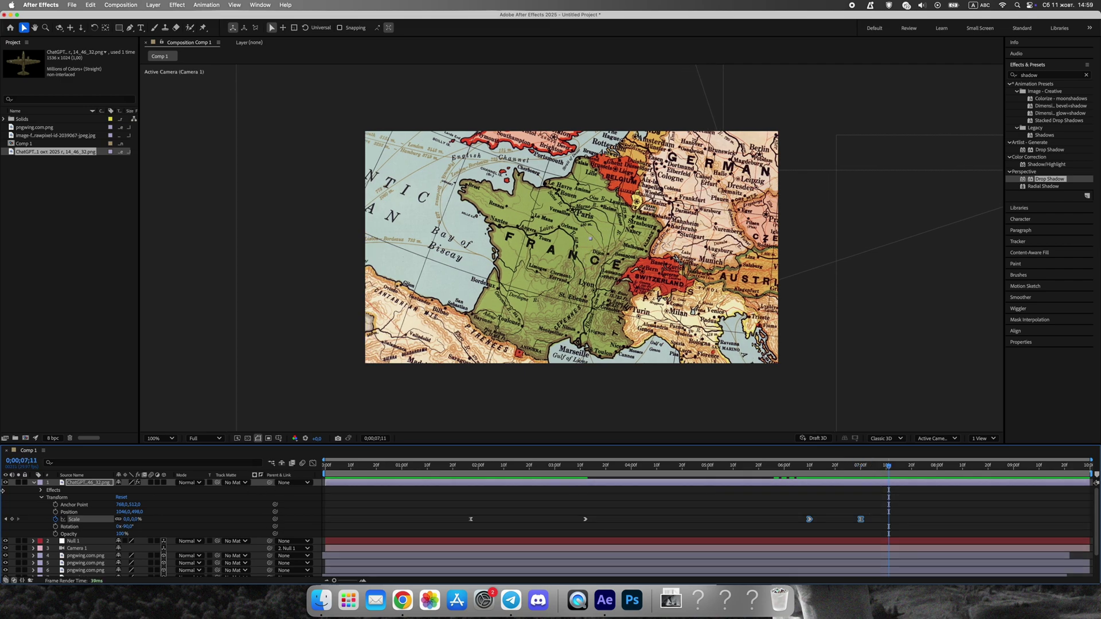
- Collapse the aircraft layer's properties, play back the animation from the composition start and review its opening up to 0;00;02;06
left_click(33, 483)
left_click(324, 466)
key("space")
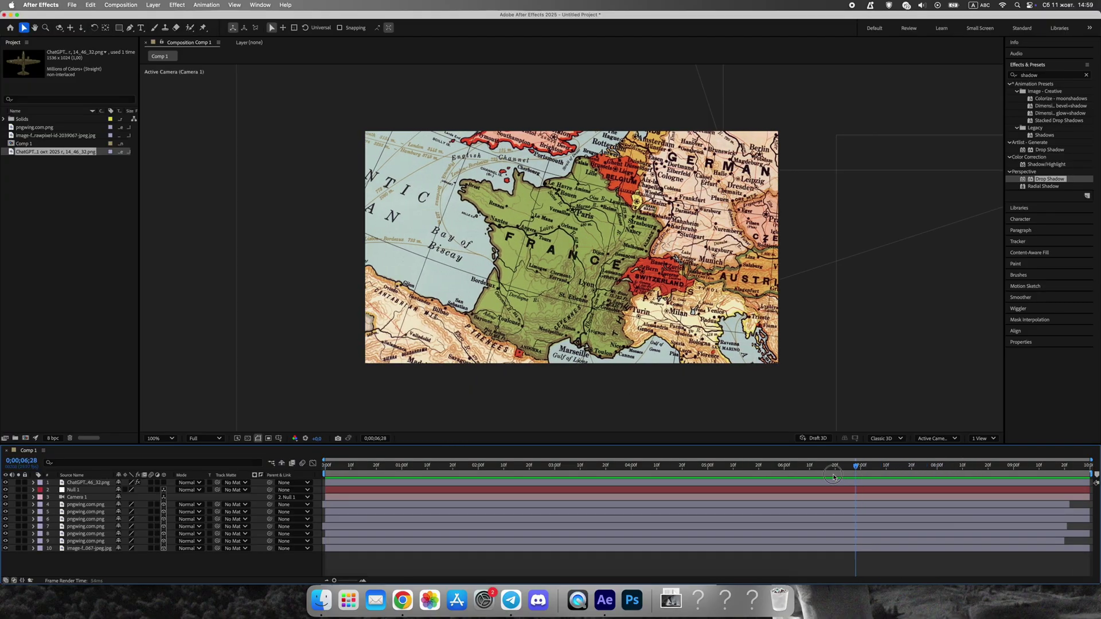
left_click(316, 485)
left_click_drag(325, 466, 503, 493)
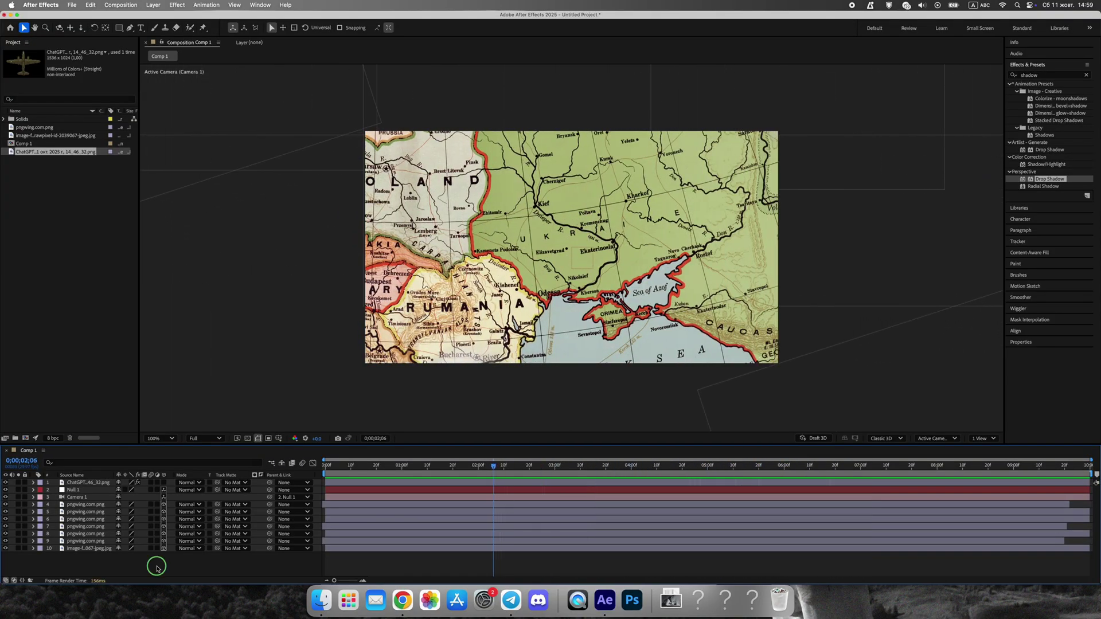
- Add an adjustment layer above all other layers and apply the Noise effect to it with the amount at about 12%
right_click(156, 567)
mouse_move(230, 471)
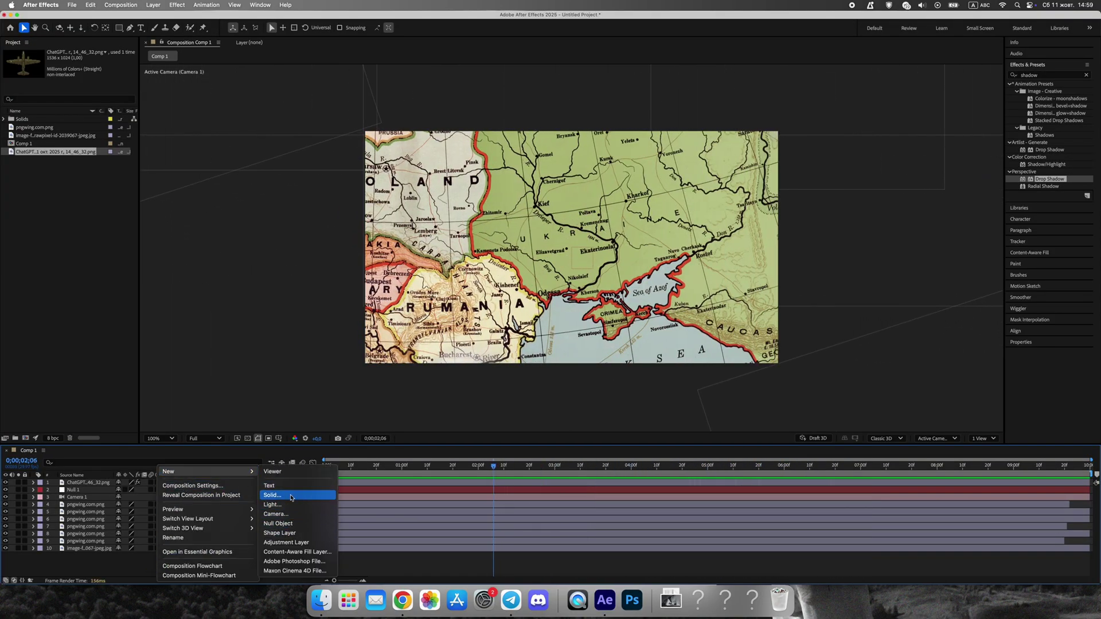
left_click(288, 542)
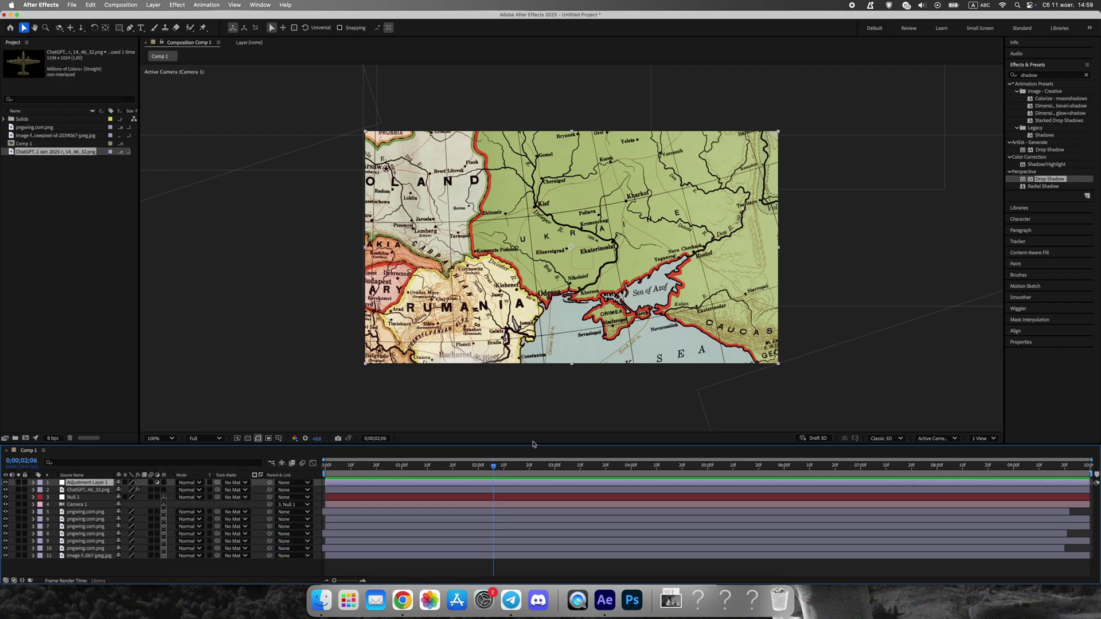
left_click(1086, 75)
type("noise")
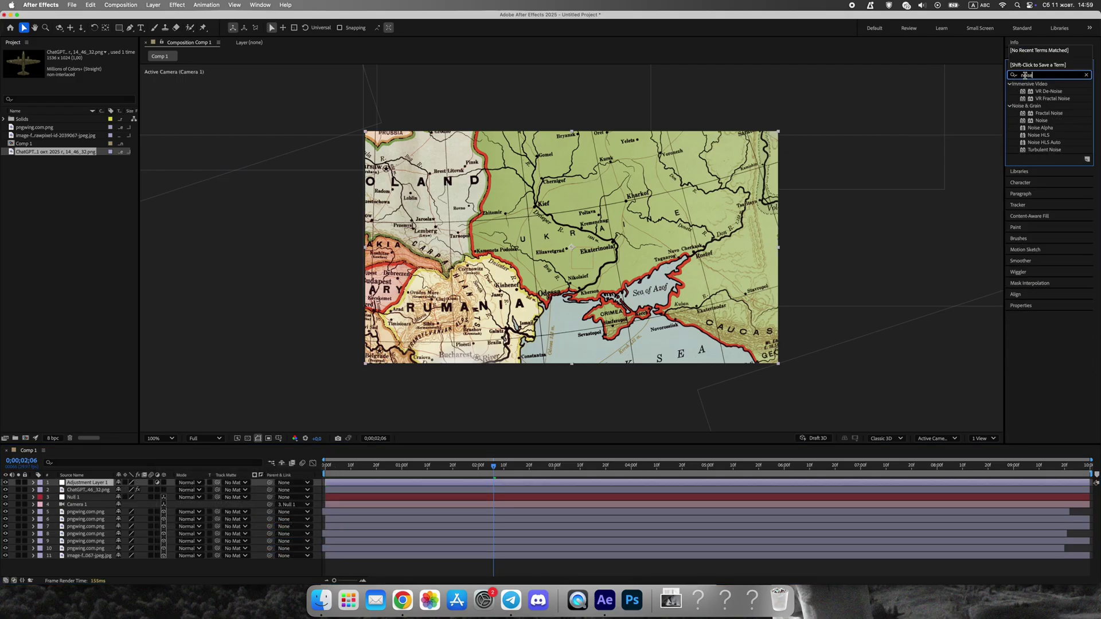
left_click_drag(1042, 121, 107, 484)
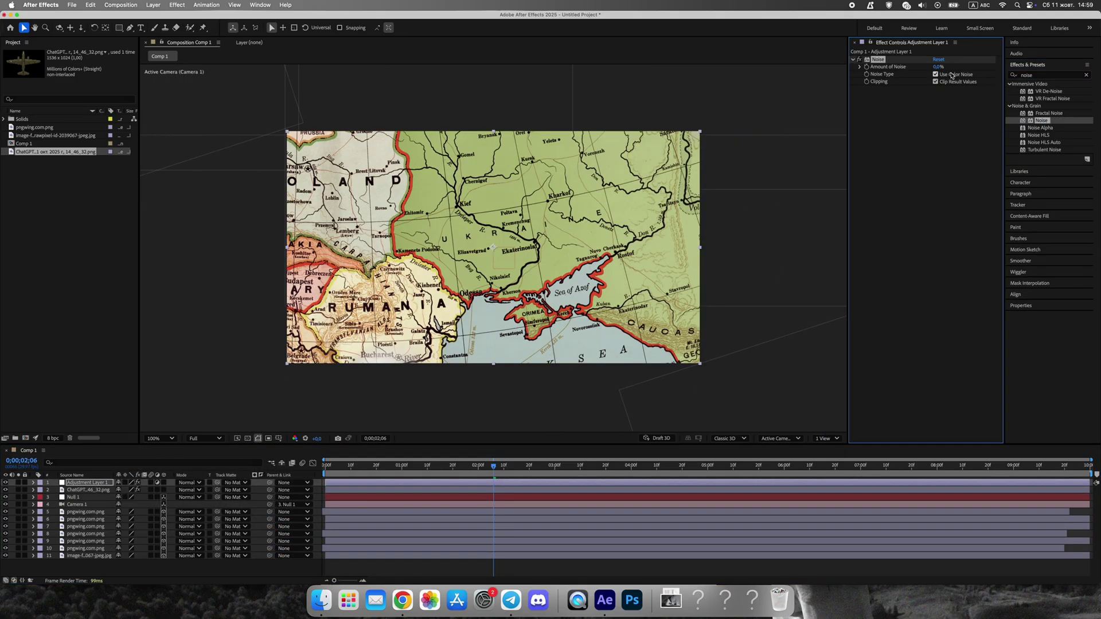
- Apply the Posterize Time effect to the adjustment layer below Noise and open its frame rate for editing
left_click(1085, 74)
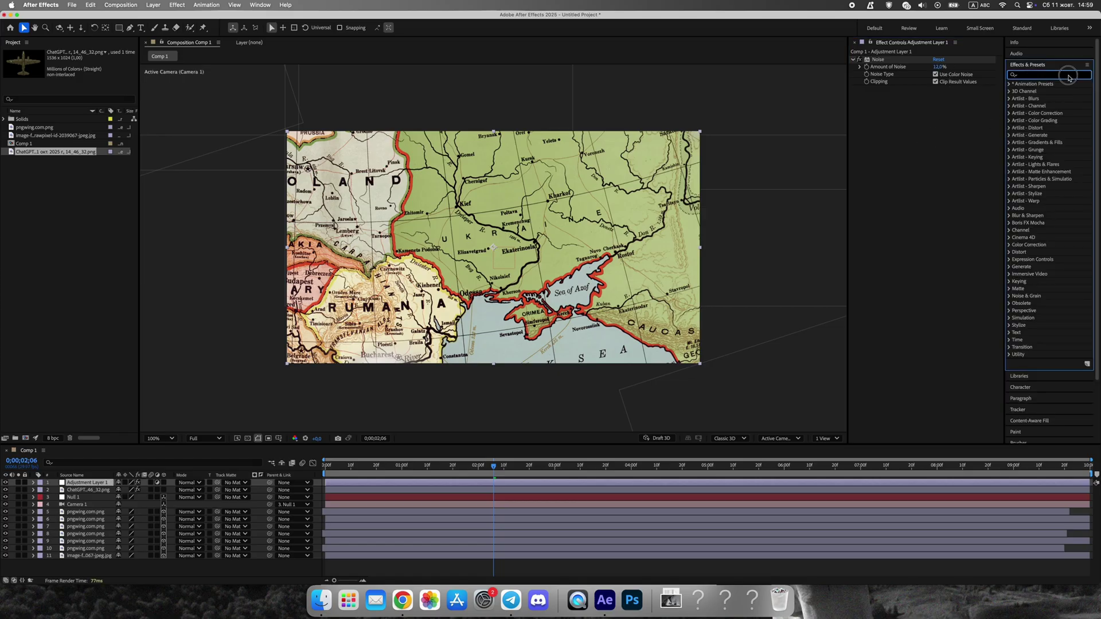
type("posterize")
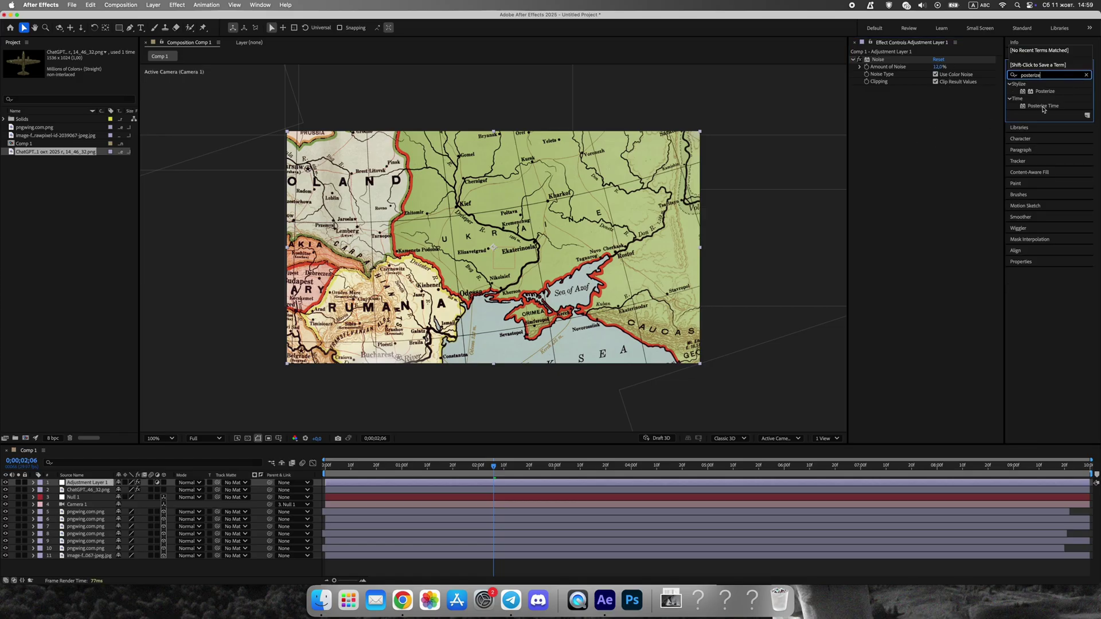
left_click_drag(1044, 107, 941, 104)
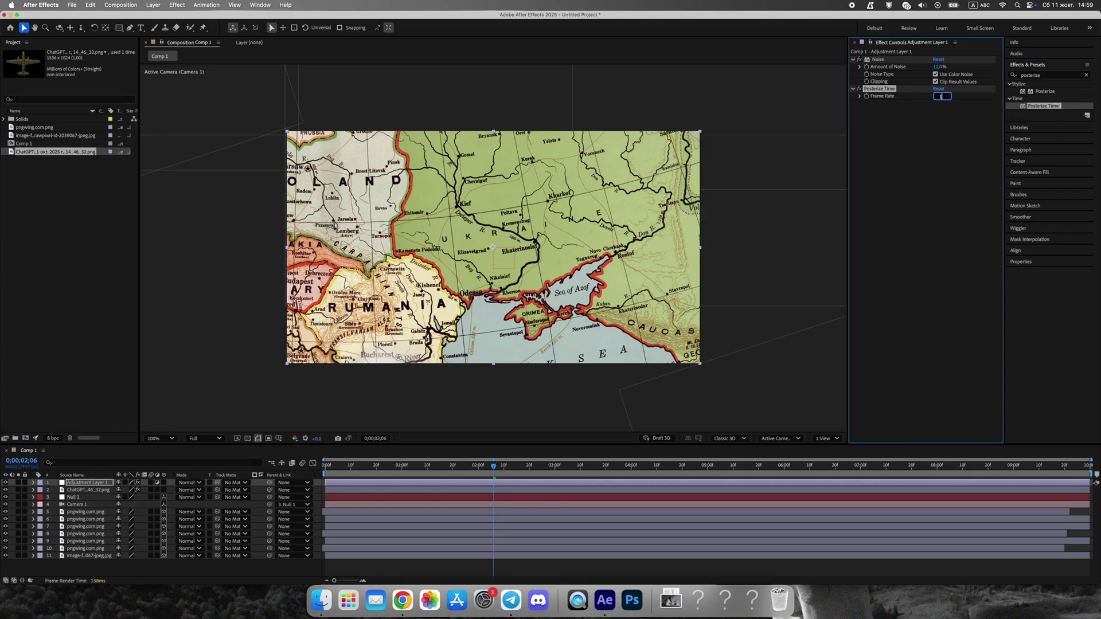